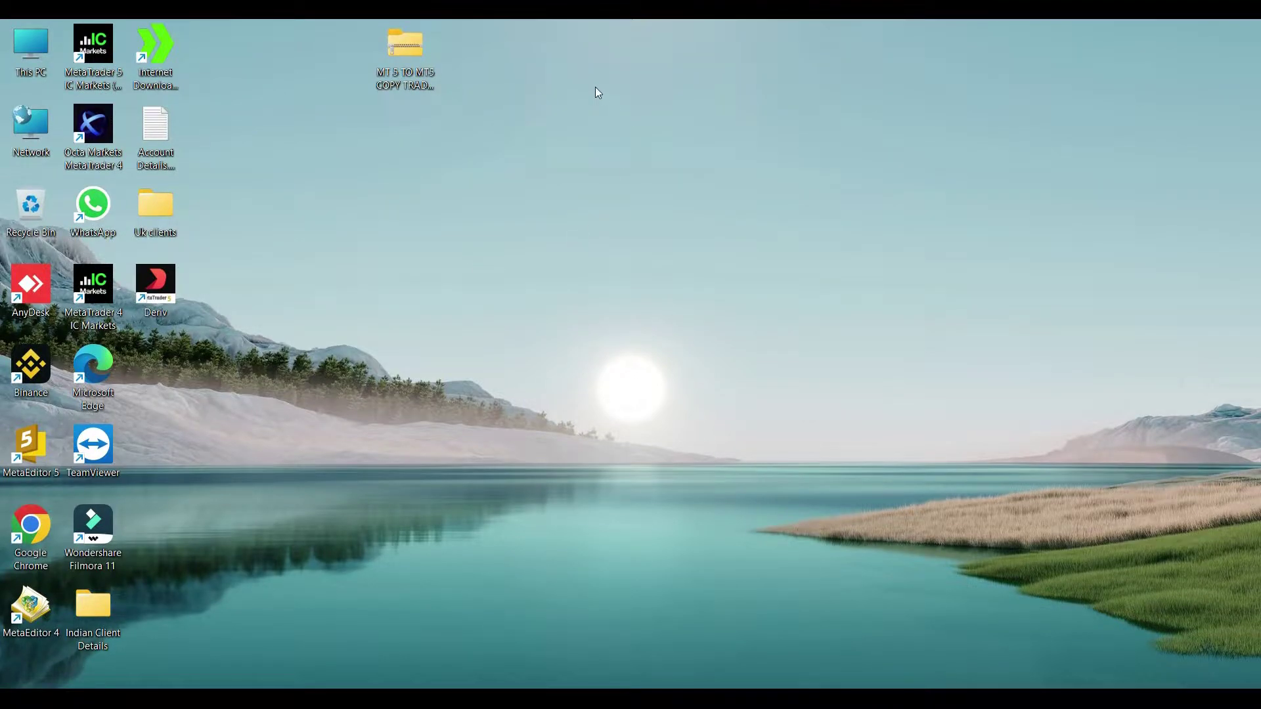
- Extract the copy trade zip and open the Paid COPY TRADE SOFTWARE subfolder
{"action": "right_click", "coordinate": [413, 64]}
{"action": "left_click", "coordinate": [470, 169]}
{"action": "left_click", "coordinate": [751, 527]}
{"action": "double_click", "coordinate": [341, 165]}
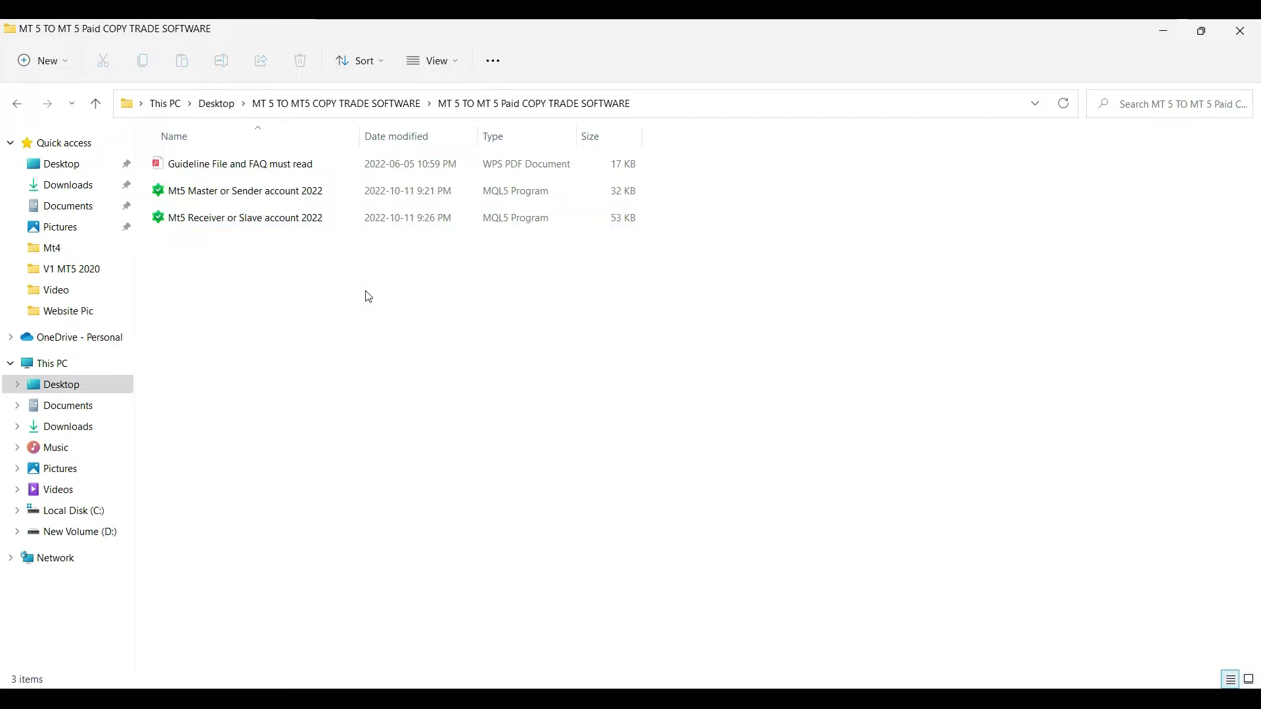
- Inspect the guideline PDF and the Master and Receiver 2022 files, then minimize the window
{"action": "left_click_drag", "start_coordinate": [365, 291], "coordinate": [392, 168]}
{"action": "left_click", "coordinate": [353, 253]}
{"action": "left_click", "coordinate": [200, 190]}
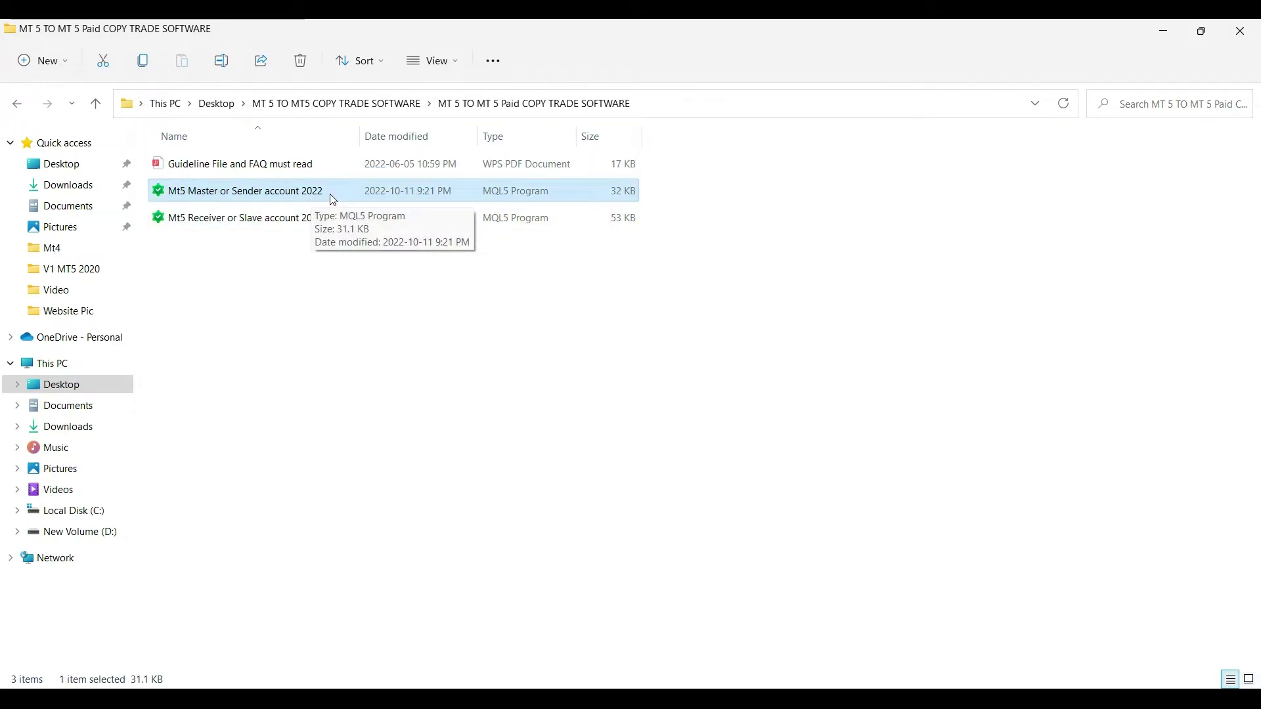
{"action": "left_click", "coordinate": [234, 224]}
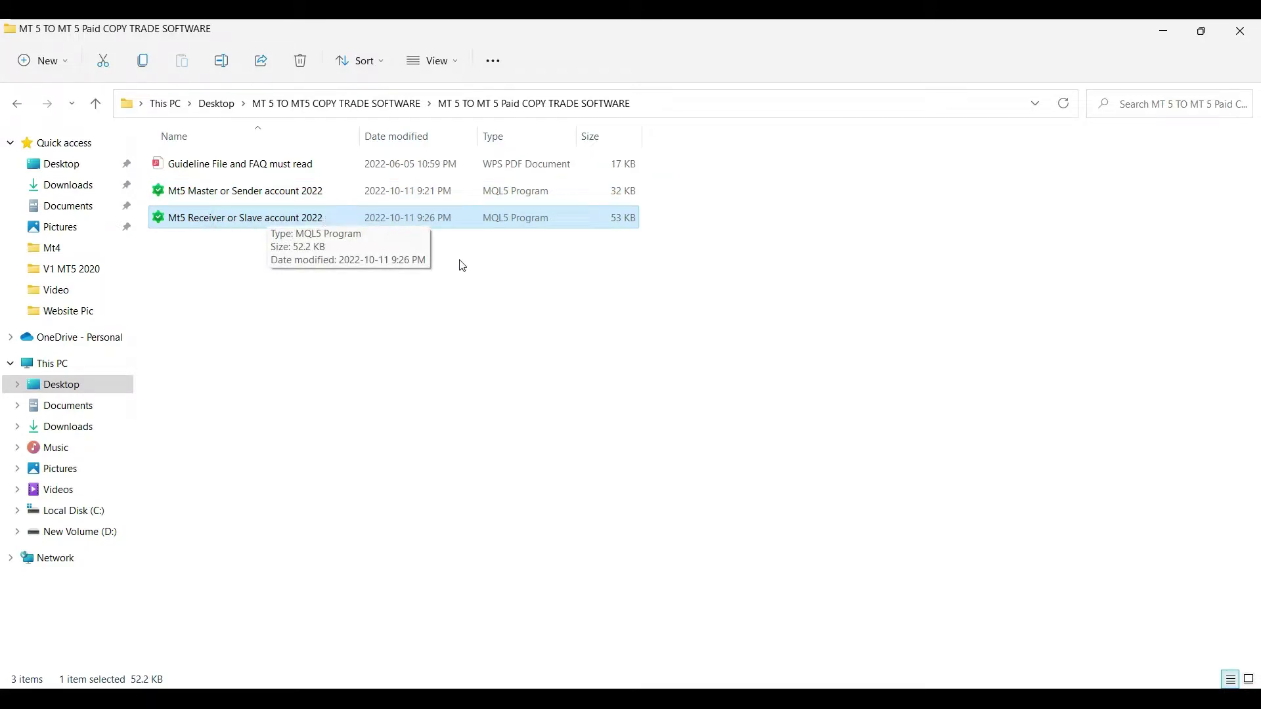
{"action": "left_click", "coordinate": [481, 268]}
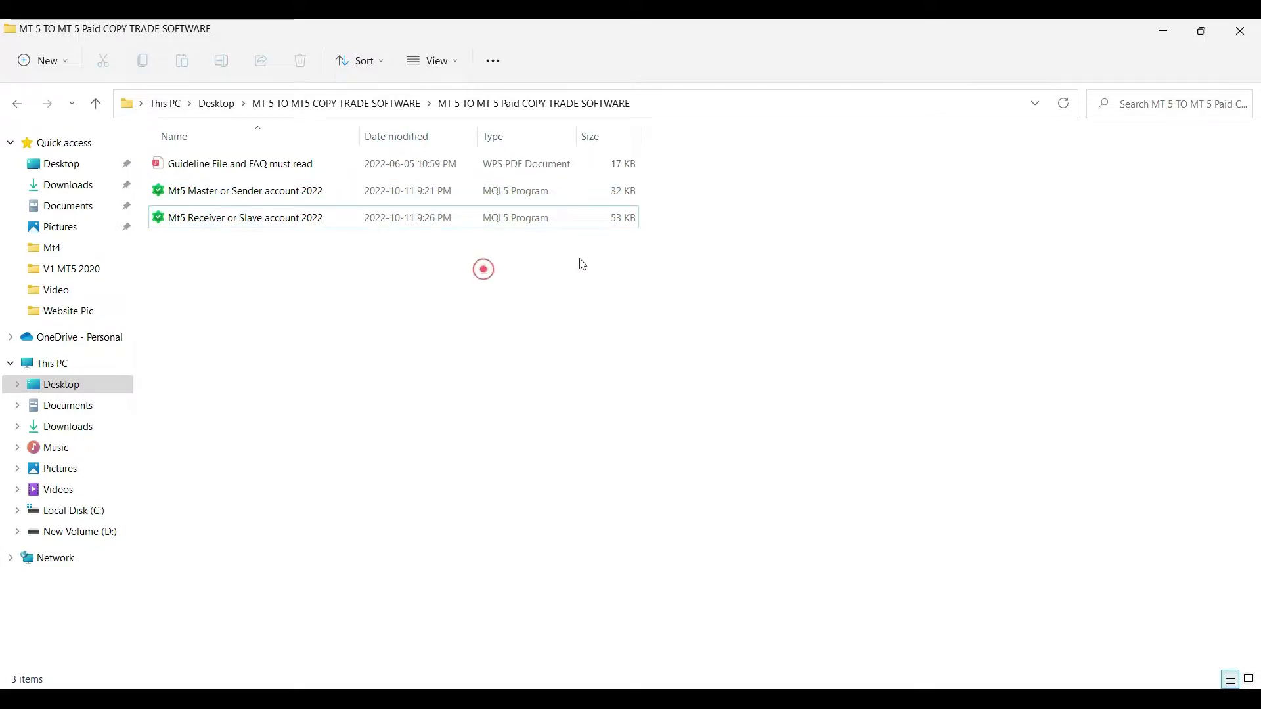
{"action": "left_click", "coordinate": [1147, 38]}
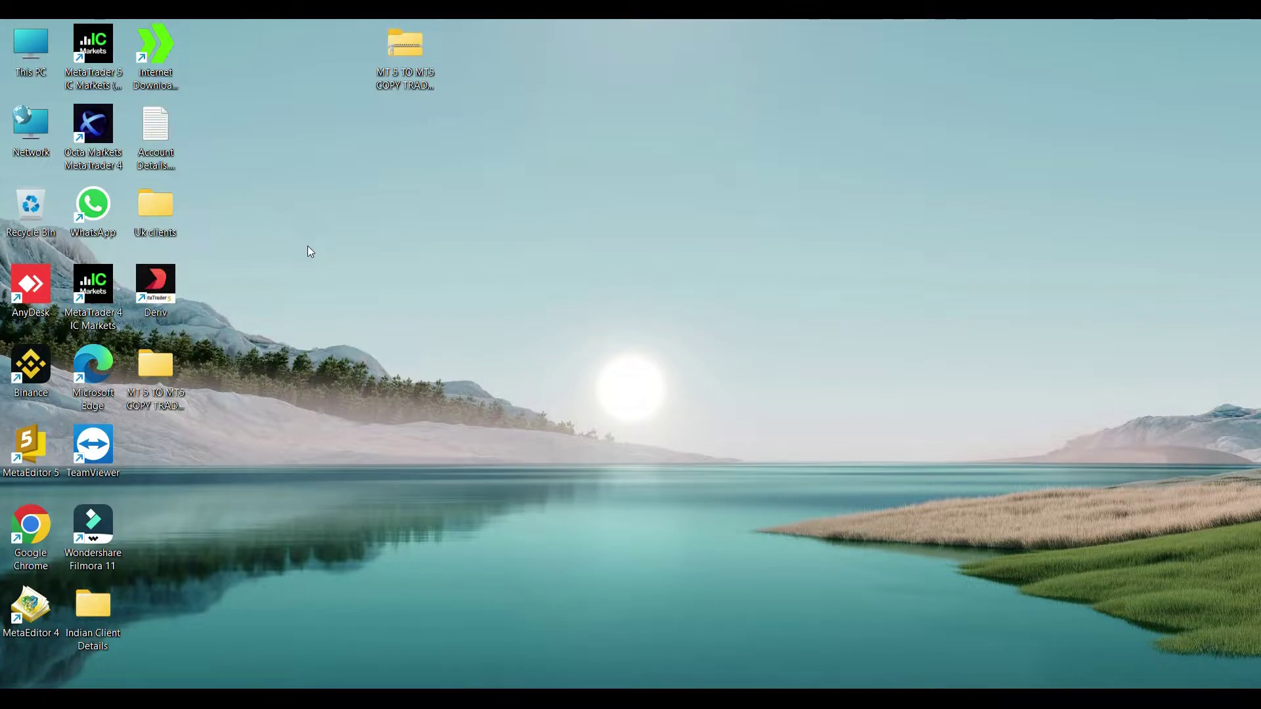
{"action": "right_click", "coordinate": [356, 197]}
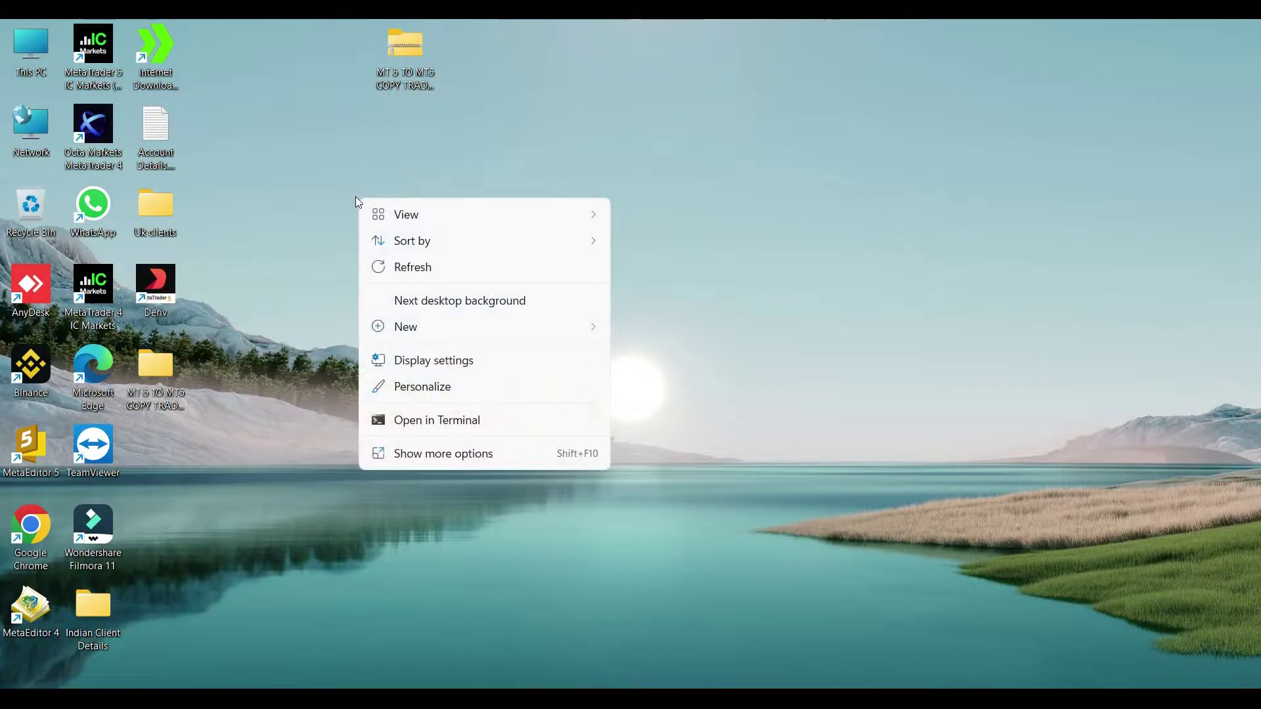
{"action": "left_click", "coordinate": [574, 152]}
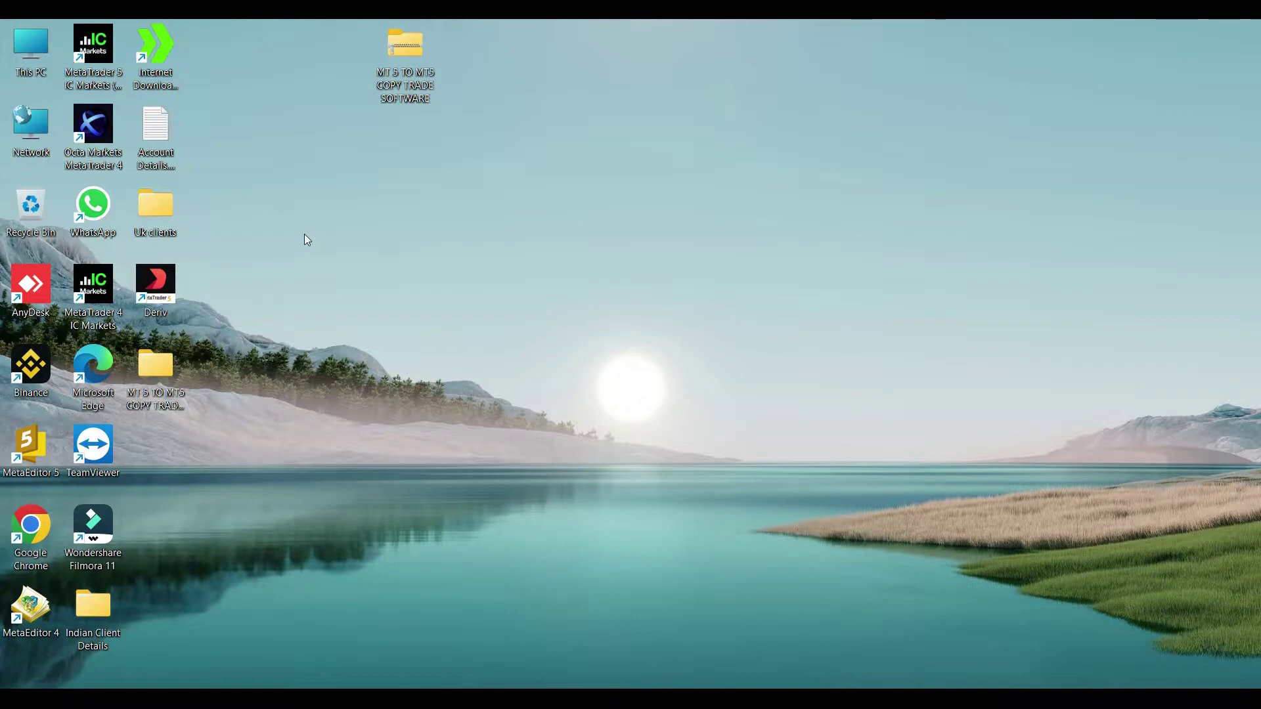
- Copy all nine items from the Deriv installation folder
{"action": "right_click", "coordinate": [168, 284]}
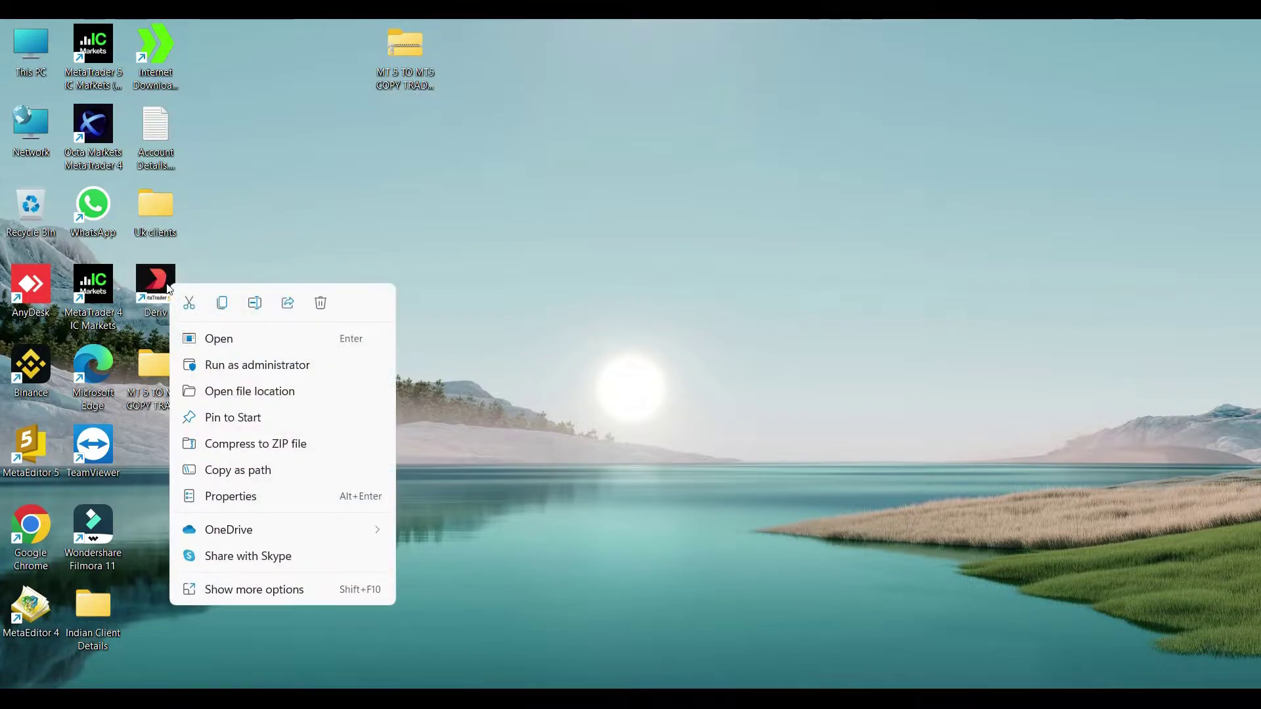
{"action": "left_click", "coordinate": [263, 389]}
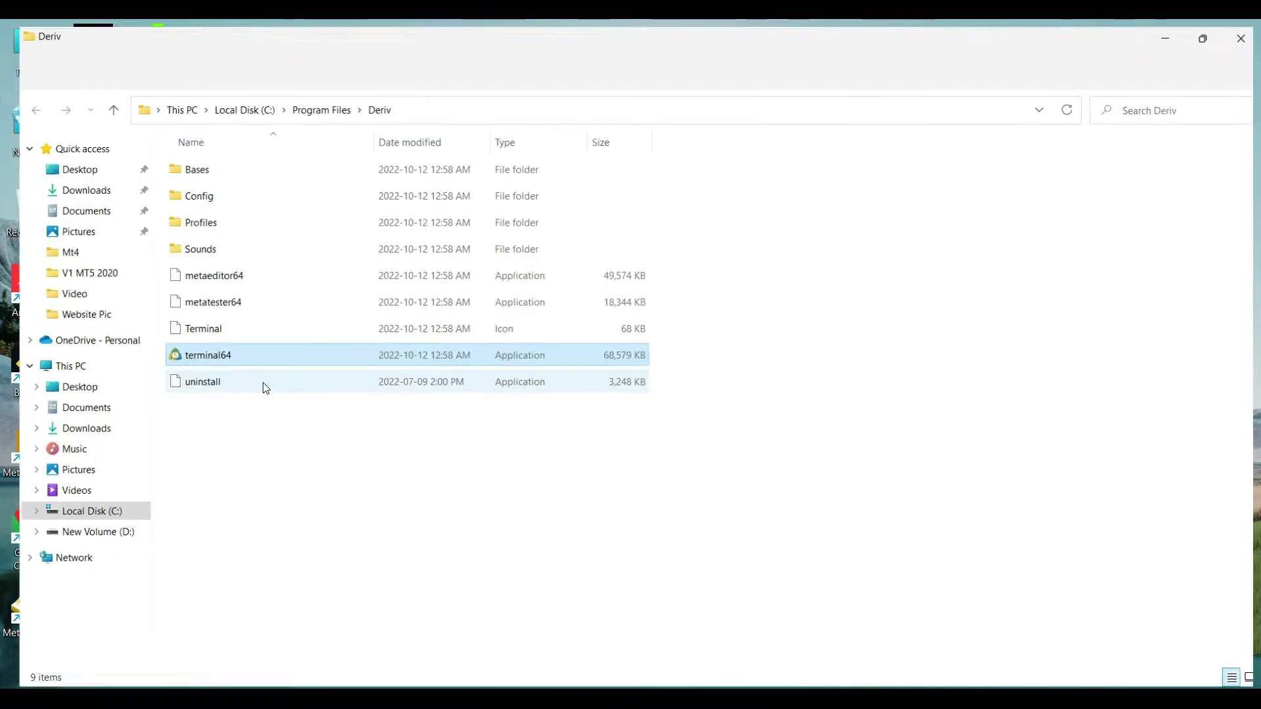
{"action": "left_click_drag", "start_coordinate": [272, 439], "coordinate": [362, 164]}
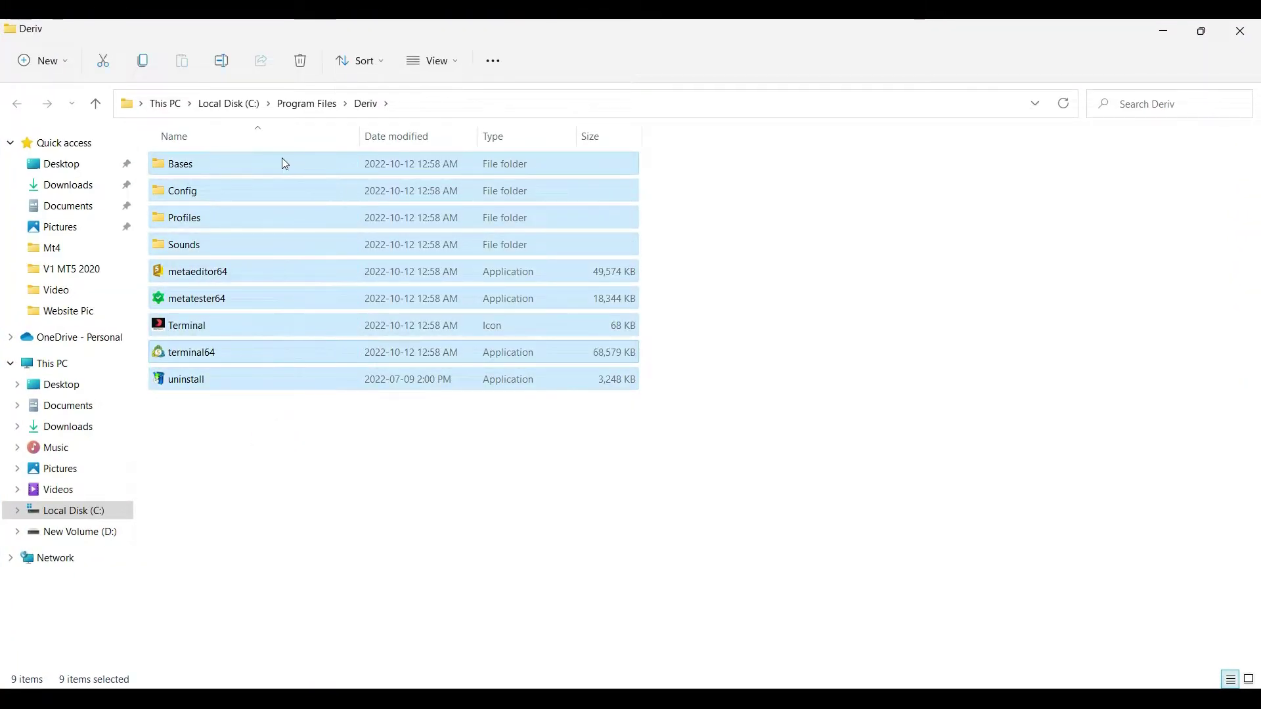
{"action": "right_click", "coordinate": [282, 160]}
{"action": "left_click", "coordinate": [337, 177]}
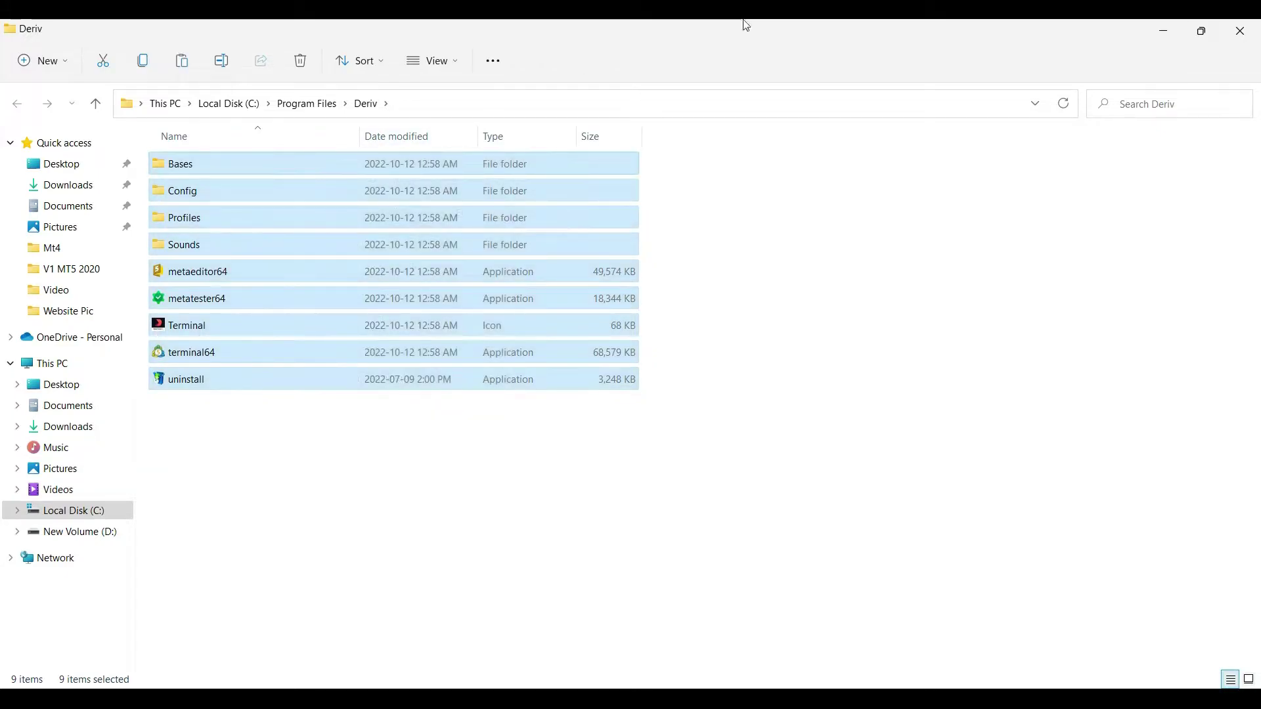
{"action": "left_click", "coordinate": [1241, 31]}
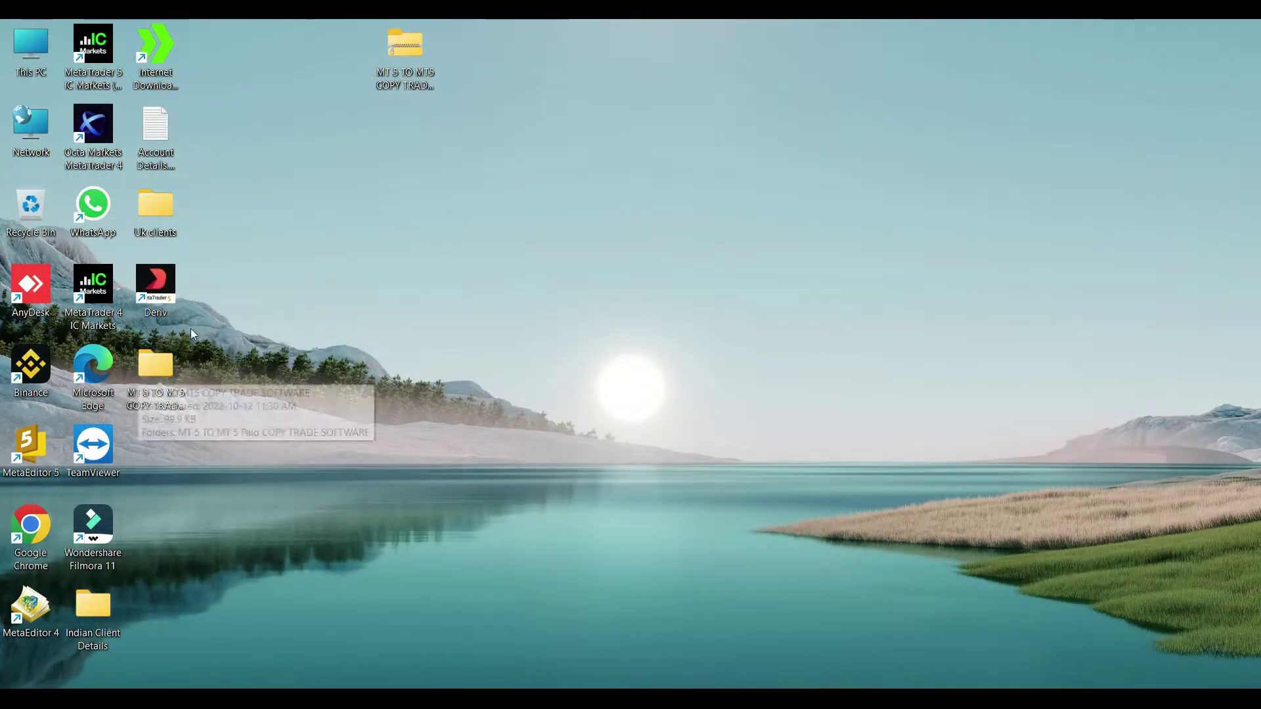
- Create a desktop folder named 'Master Account' and paste the Deriv items into it
{"action": "right_click", "coordinate": [381, 285]}
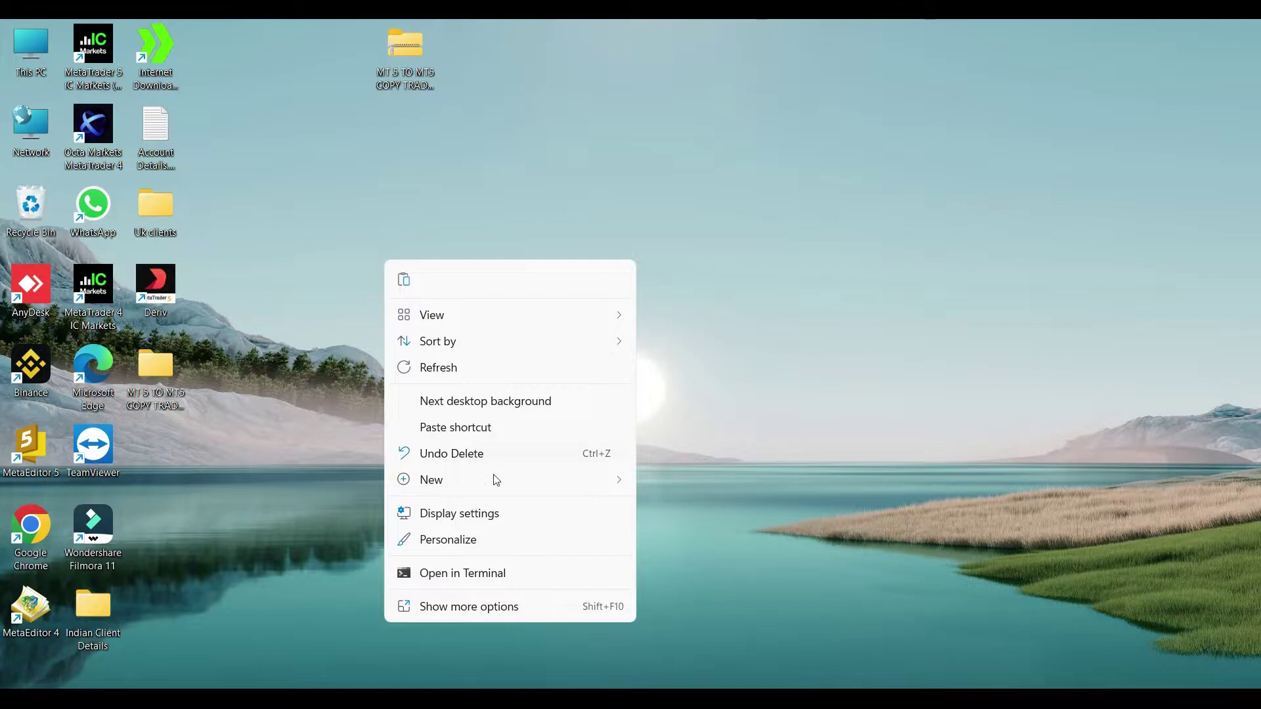
{"action": "mouse_move", "coordinate": [526, 487]}
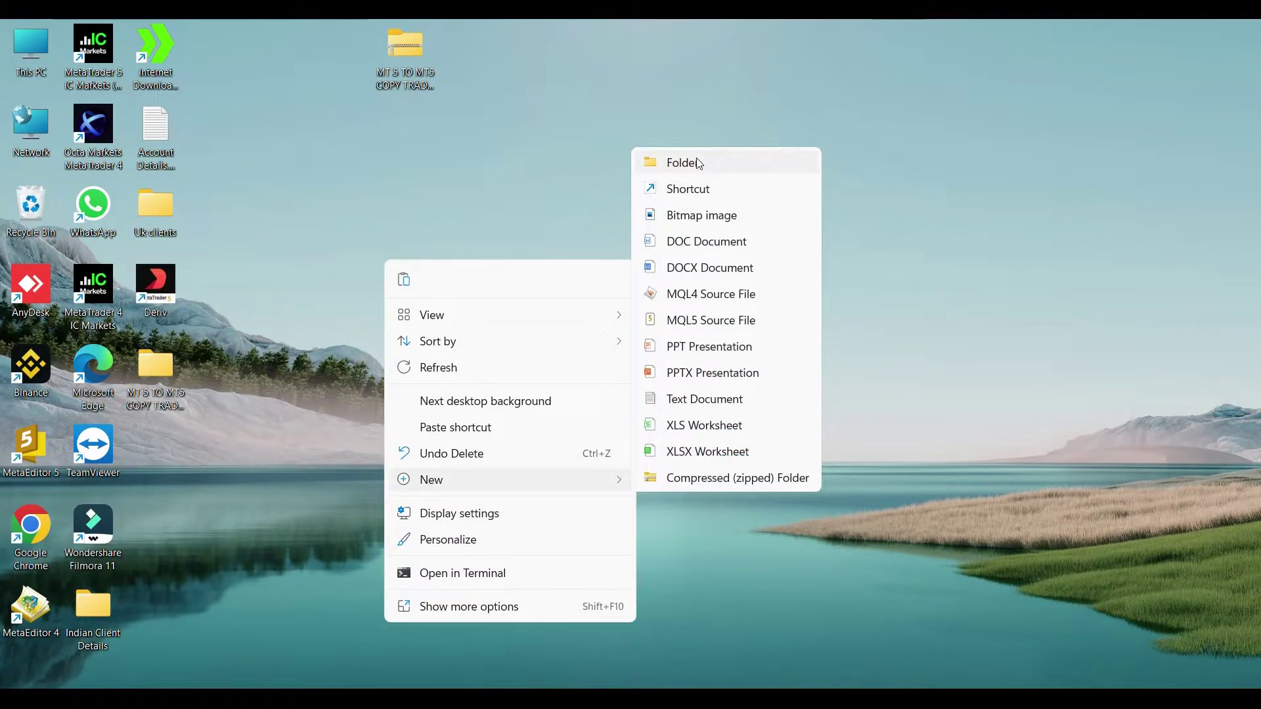
{"action": "left_click", "coordinate": [697, 163]}
{"action": "type", "text": "Master"}
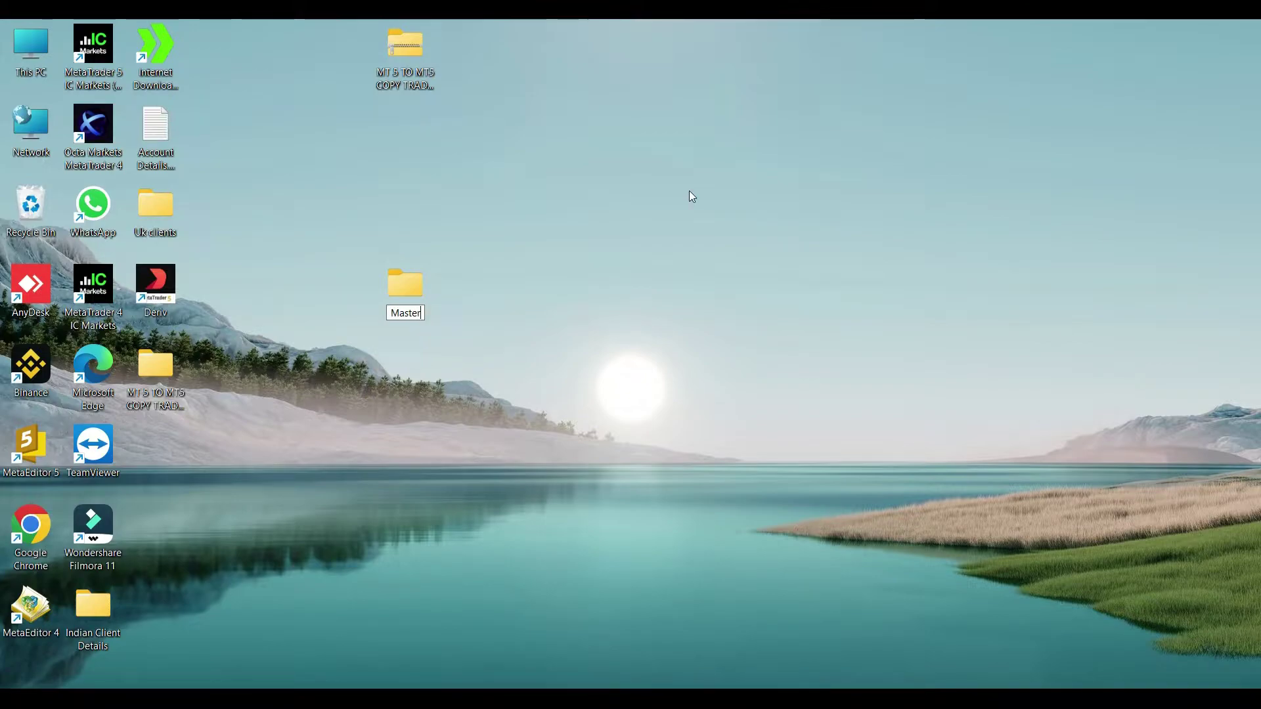
{"action": "type", "text": " Account"}
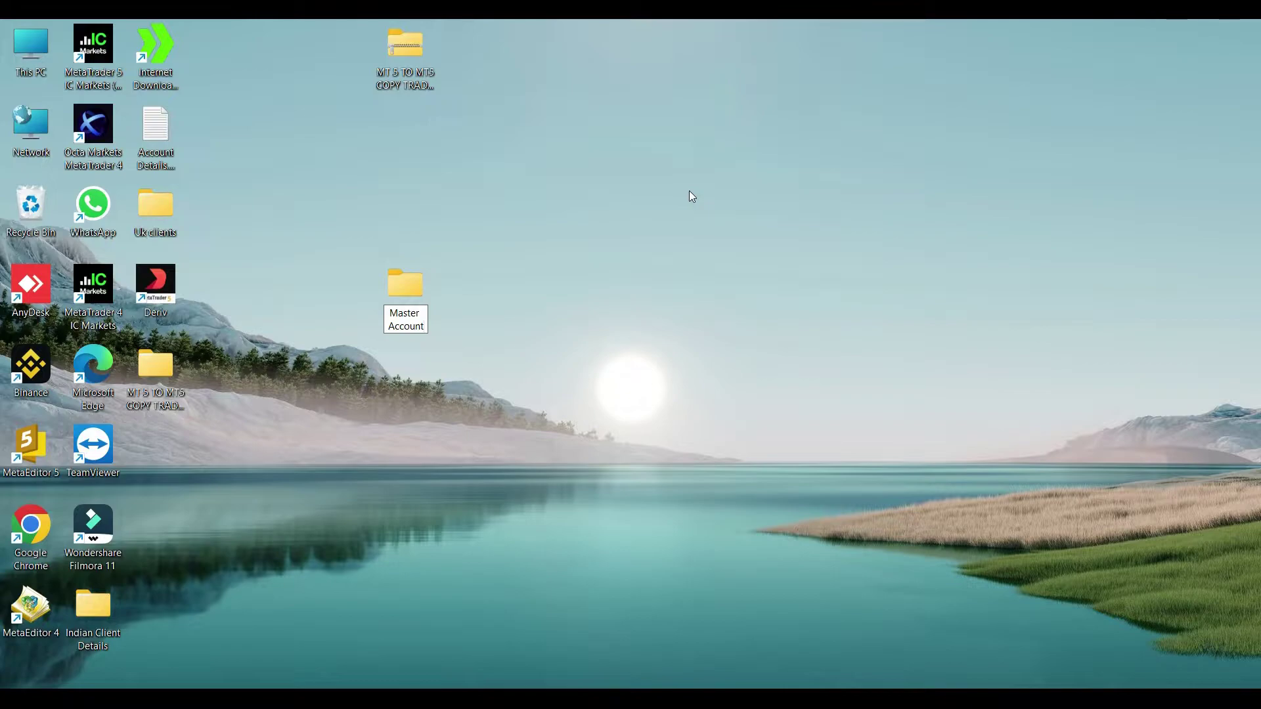
{"action": "key", "text": "Return"}
{"action": "double_click", "coordinate": [405, 284]}
{"action": "right_click", "coordinate": [398, 198]}
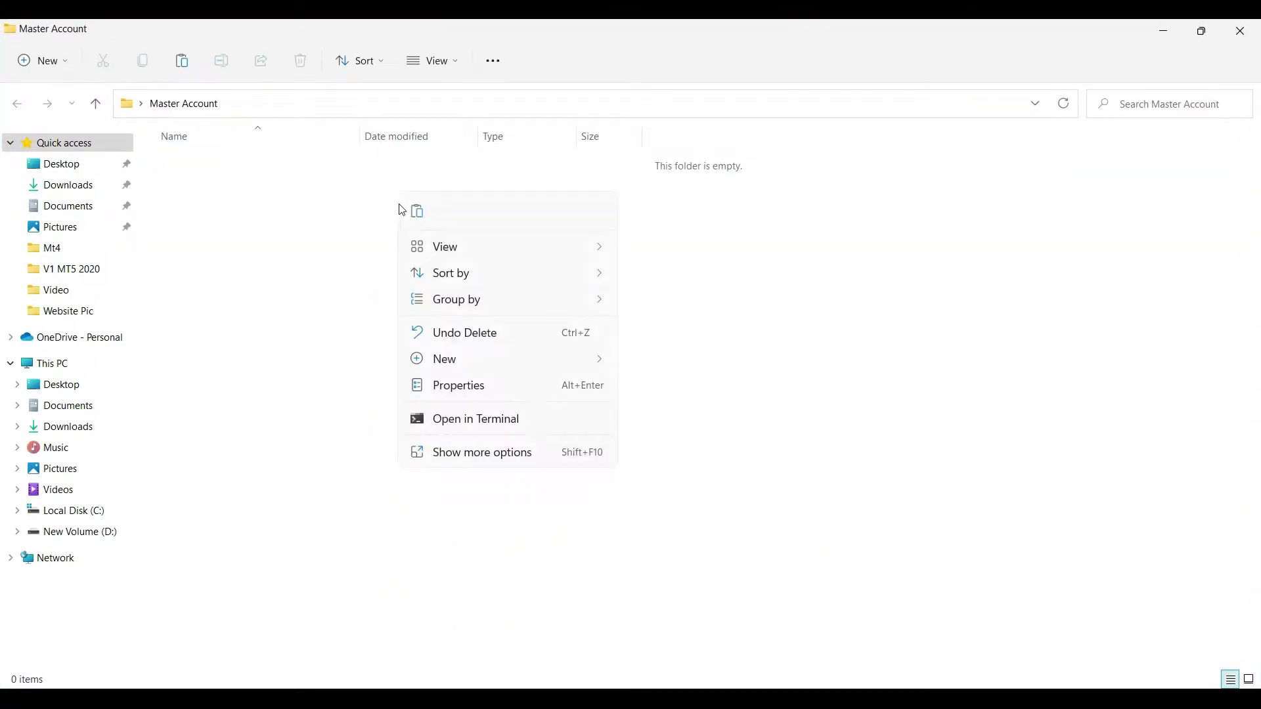
{"action": "left_click", "coordinate": [414, 211]}
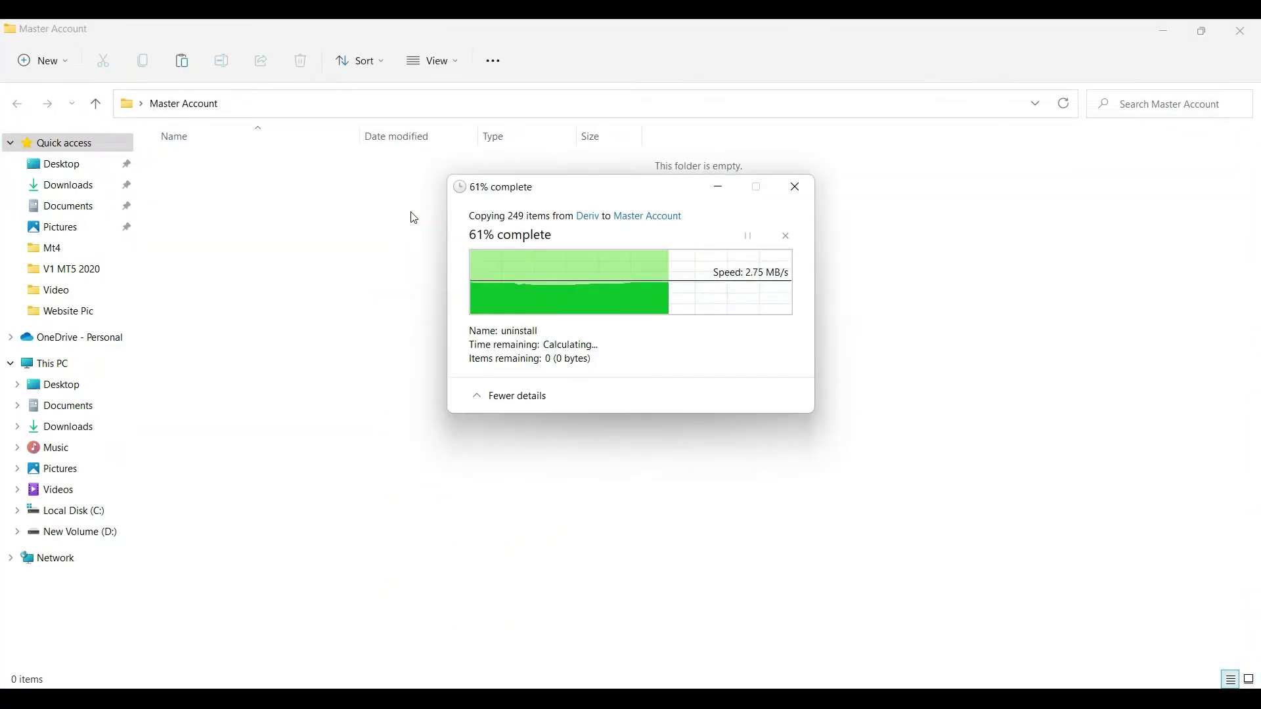
{"action": "left_click", "coordinate": [1240, 30]}
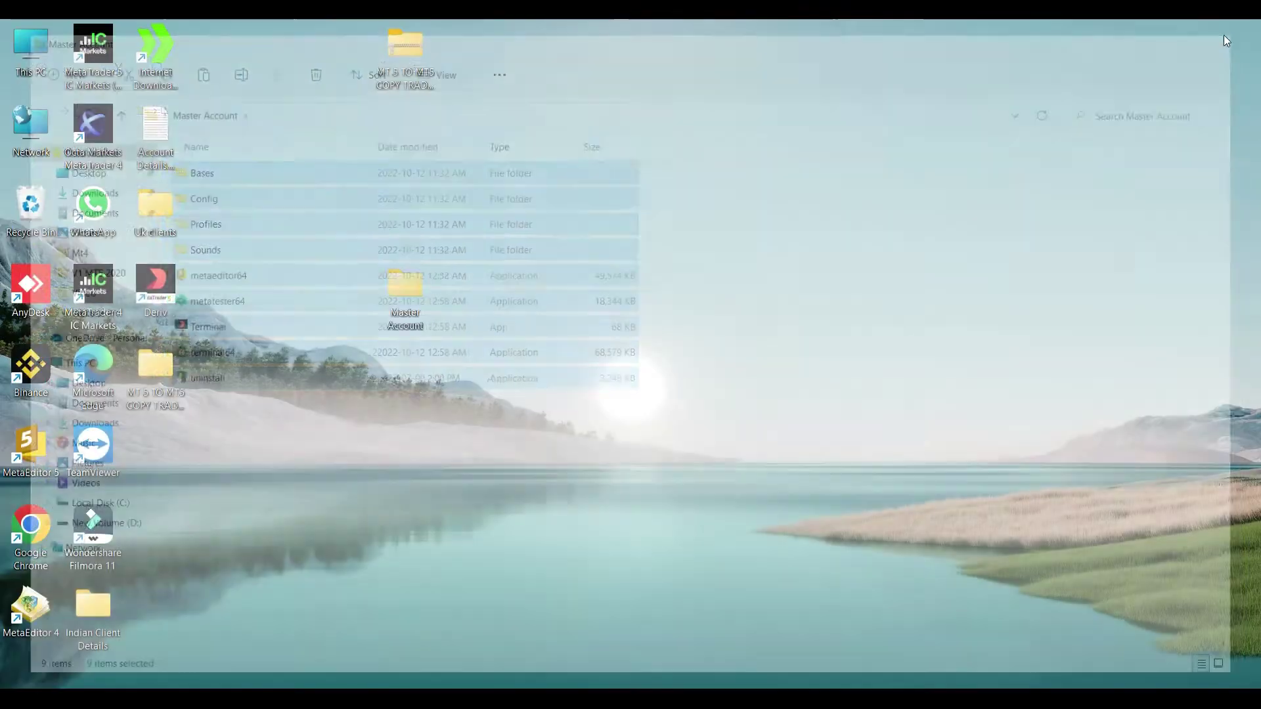
- Create a new desktop folder named 'Receiver Account 1'
{"action": "right_click", "coordinate": [349, 345]}
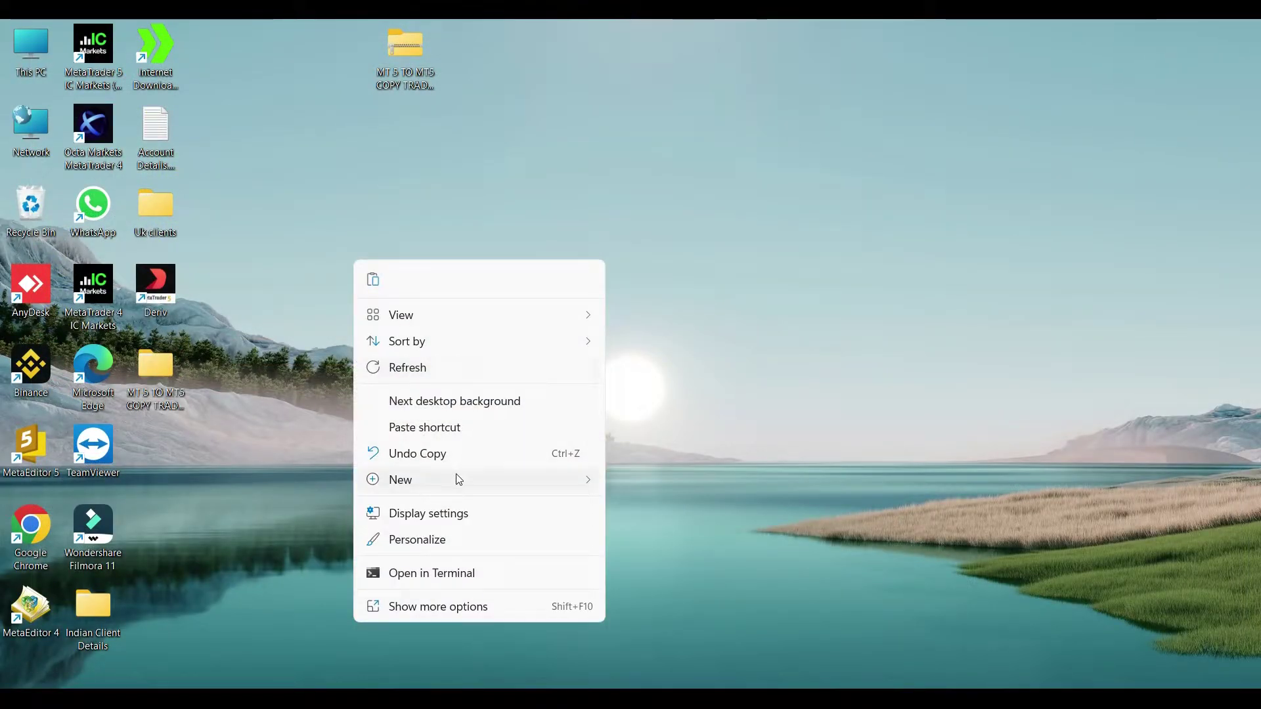
{"action": "mouse_move", "coordinate": [459, 479]}
{"action": "left_click", "coordinate": [649, 172]}
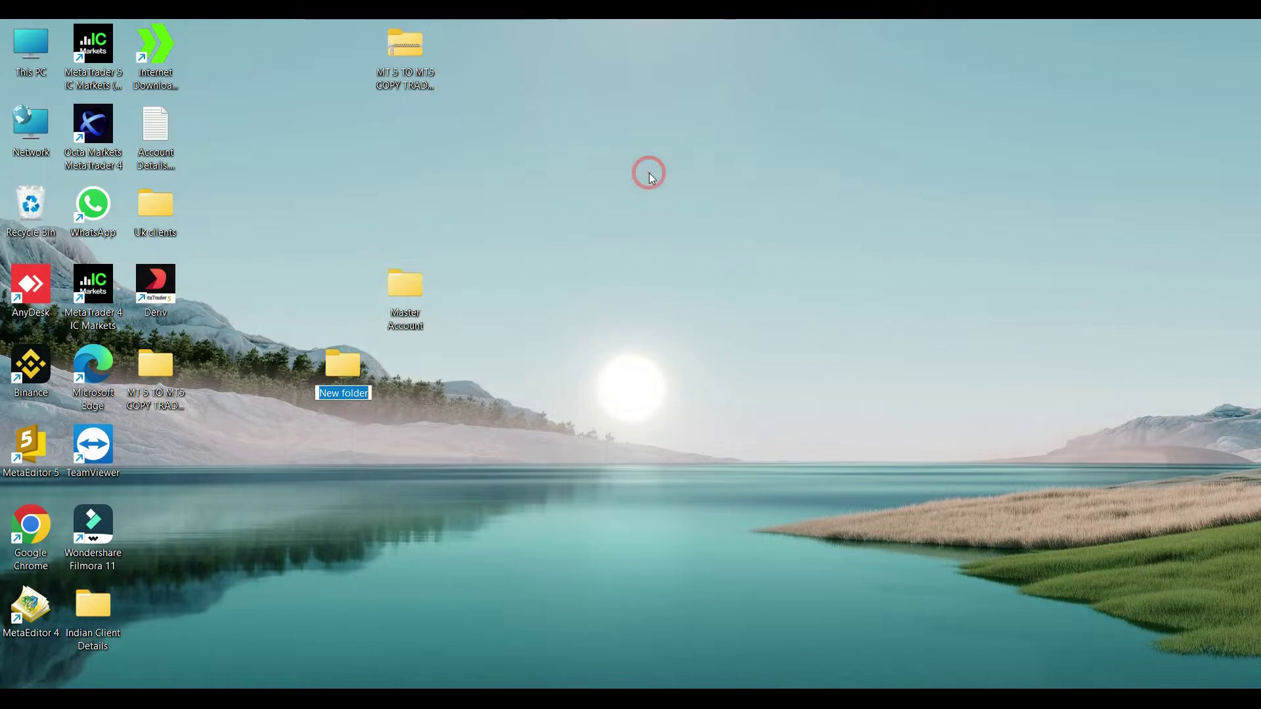
{"action": "type", "text": "Recei"}
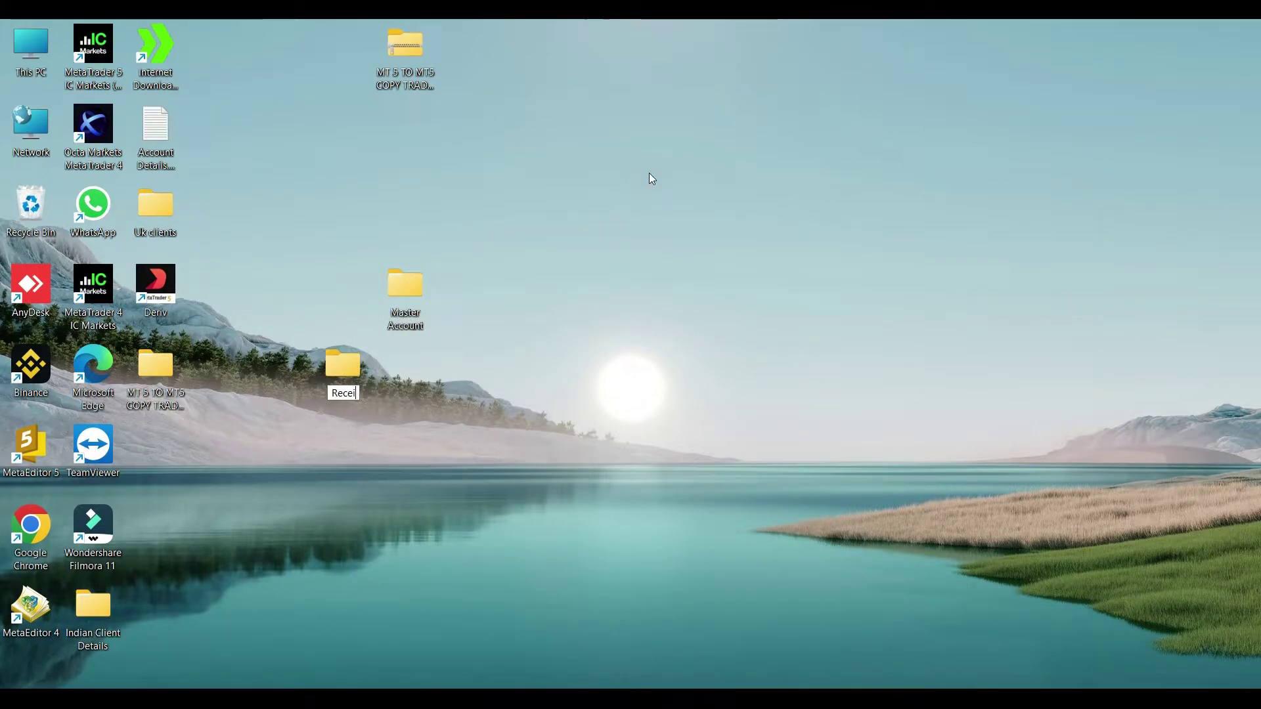
{"action": "type", "text": "ver Account 1"}
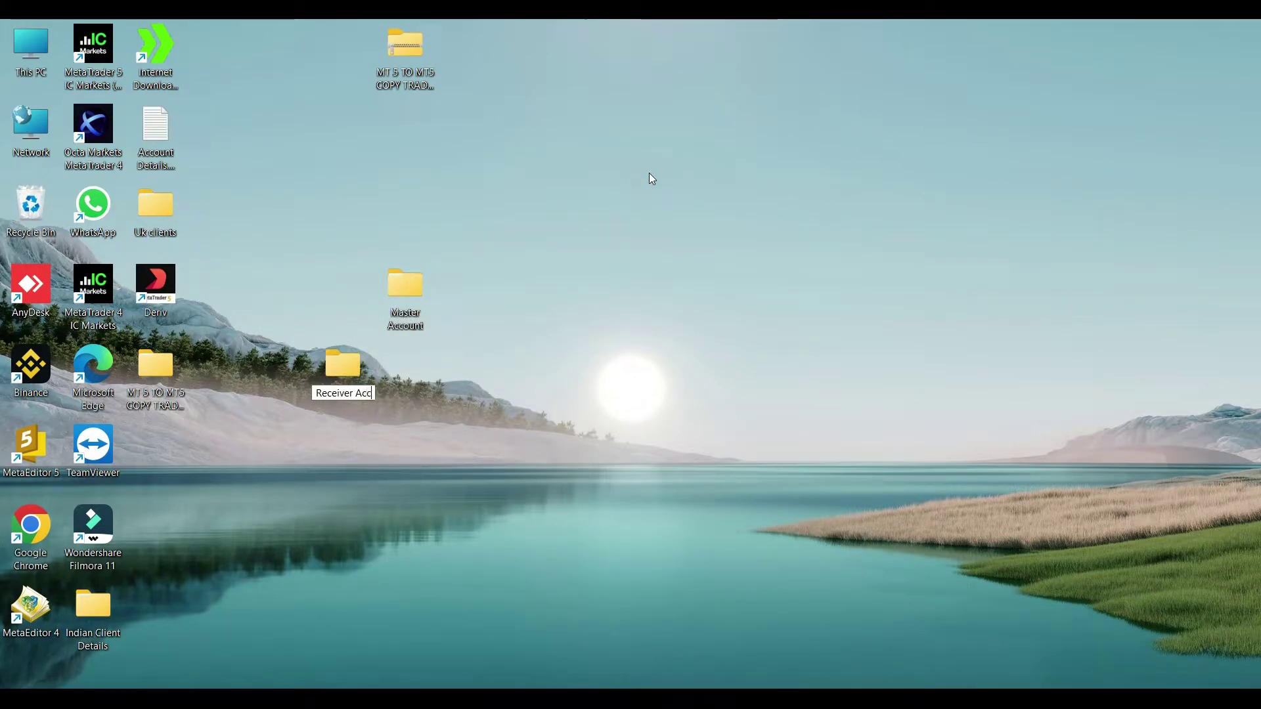
{"action": "key", "text": "Return"}
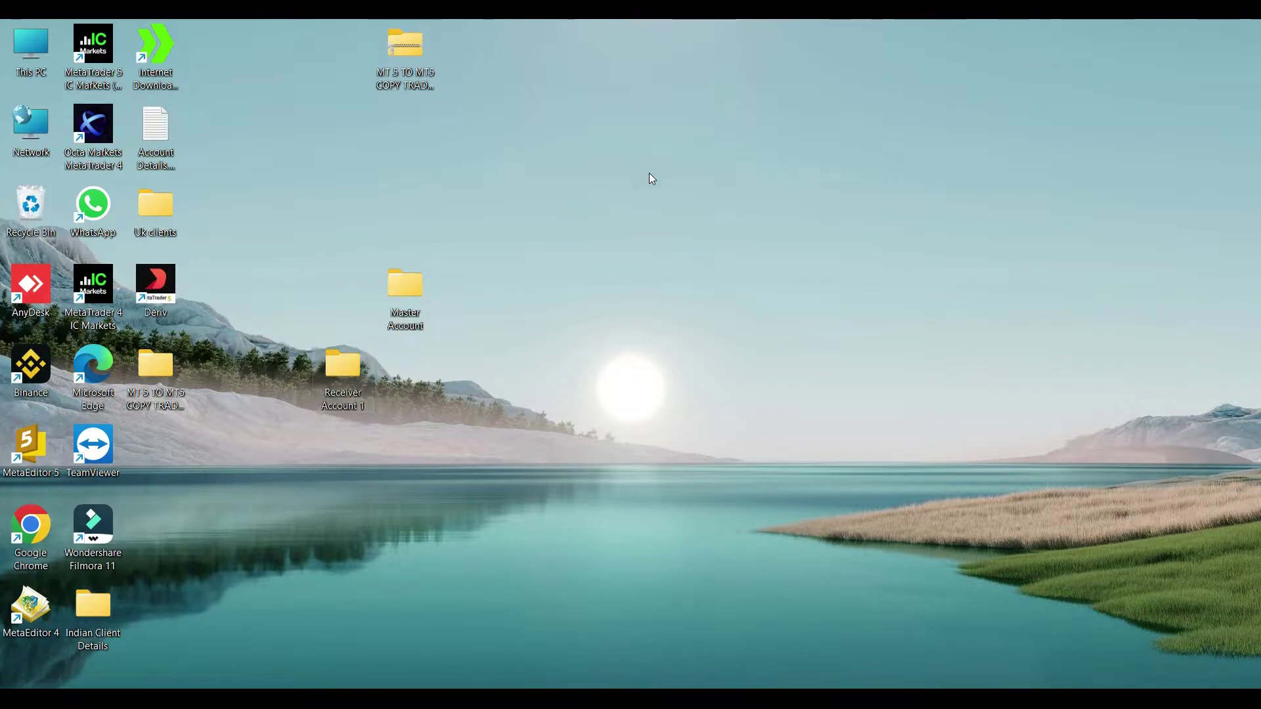
- Paste the Deriv items into Receiver Account 1 and place it below Master Account
{"action": "key", "text": "Return"}
{"action": "key", "text": "ctrl+v"}
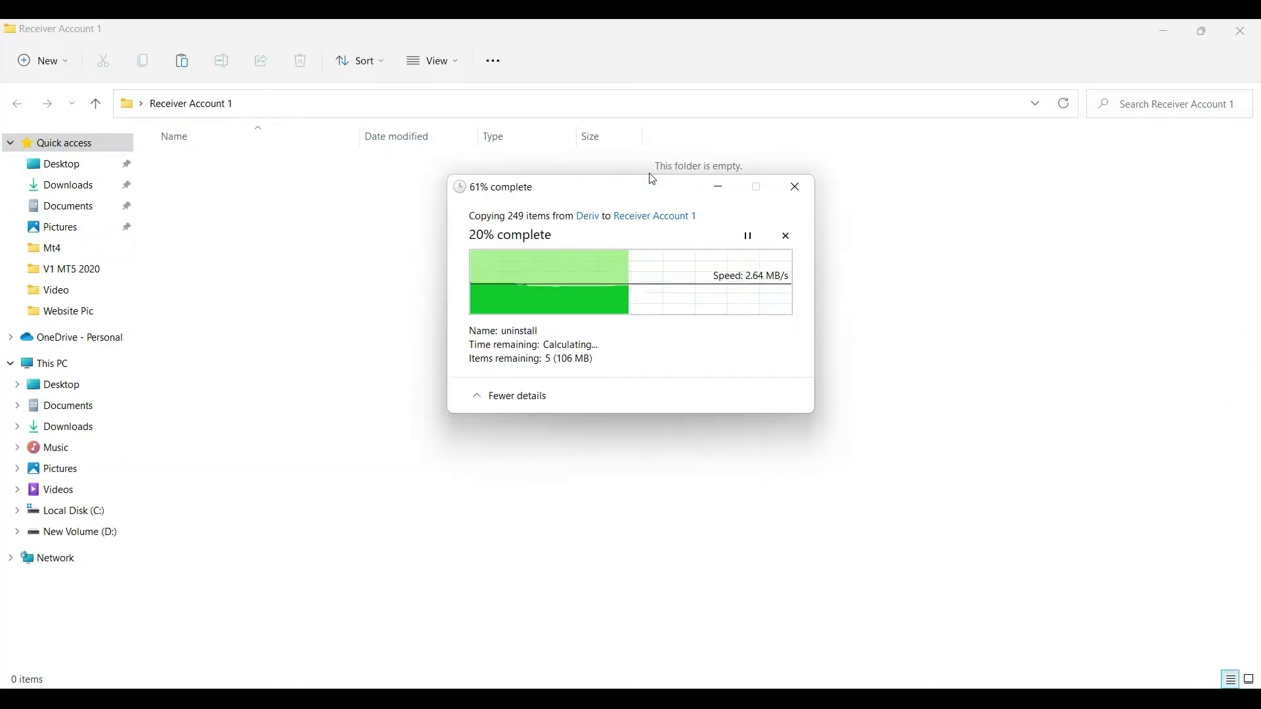
{"action": "left_click", "coordinate": [1241, 31]}
{"action": "left_click_drag", "start_coordinate": [331, 395], "coordinate": [386, 391]}
{"action": "left_click", "coordinate": [553, 365]}
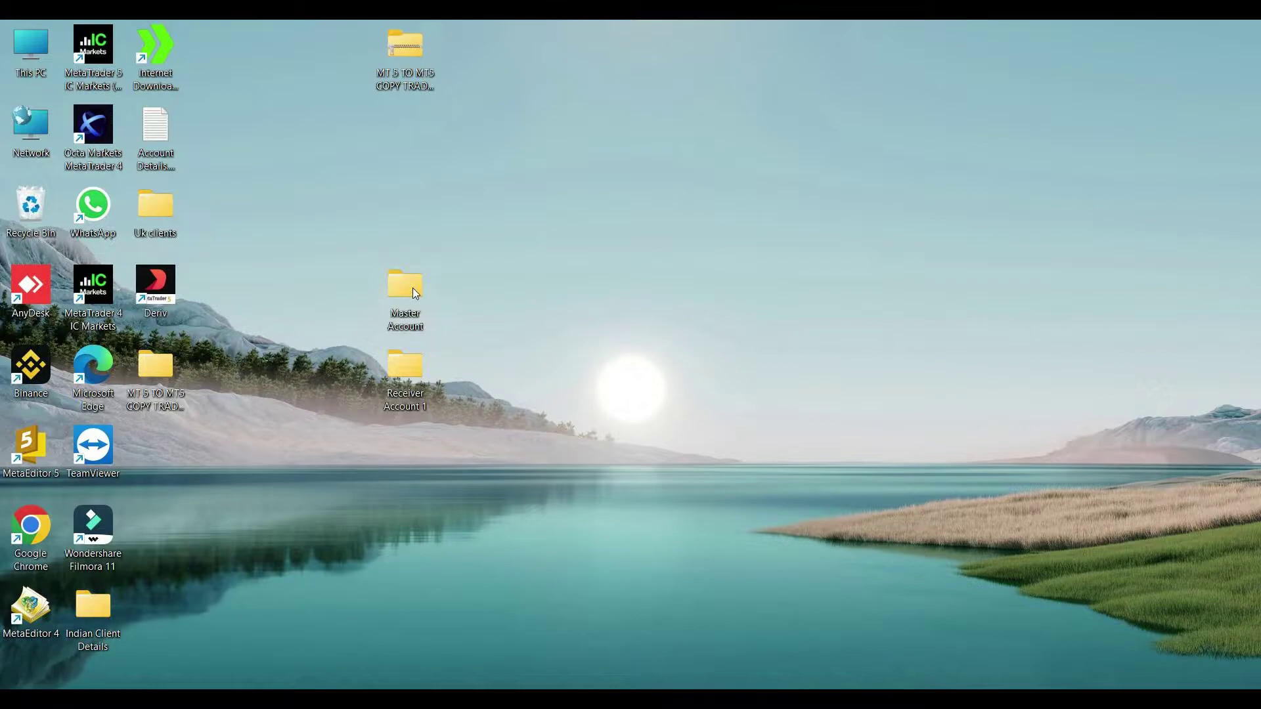
{"action": "mouse_move", "coordinate": [416, 293]}
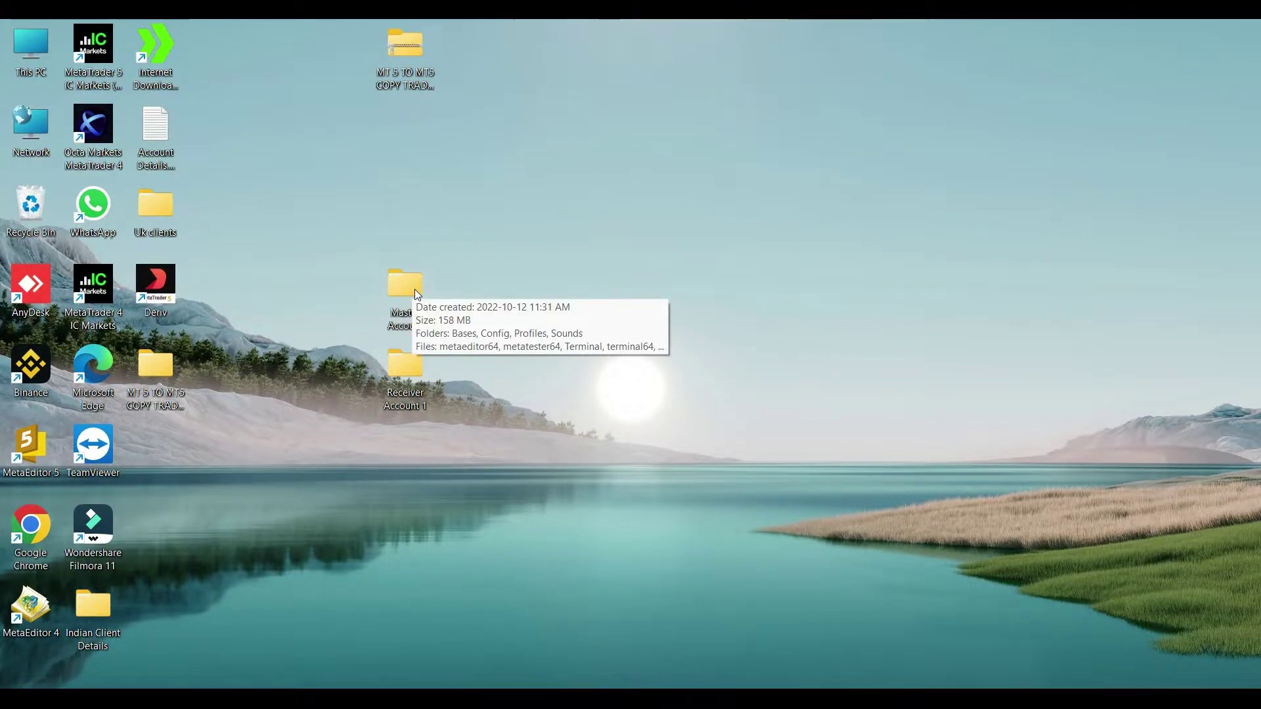
- Launch terminal64 from the Master Account folder
{"action": "double_click", "coordinate": [416, 293]}
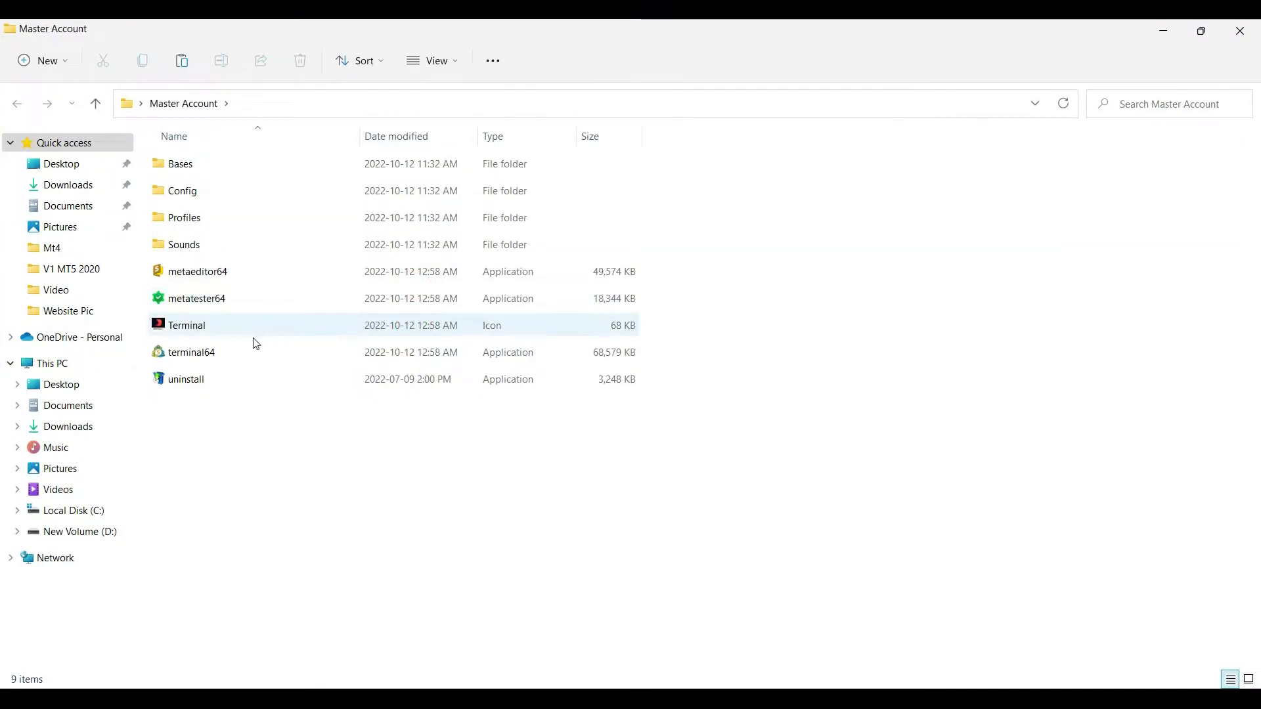
{"action": "double_click", "coordinate": [237, 353]}
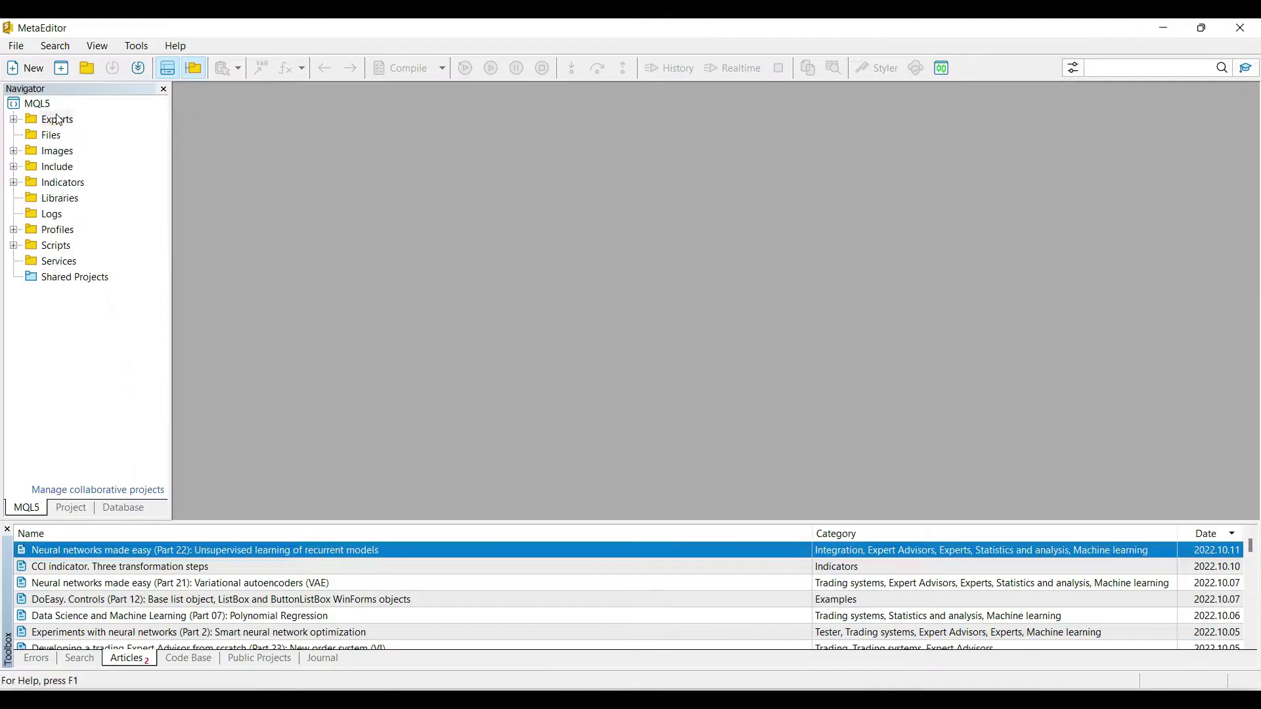
- Open the Experts folder on disk, then bring up the copy trade software window and reveal the desktop
{"action": "right_click", "coordinate": [59, 118]}
{"action": "left_click", "coordinate": [90, 145]}
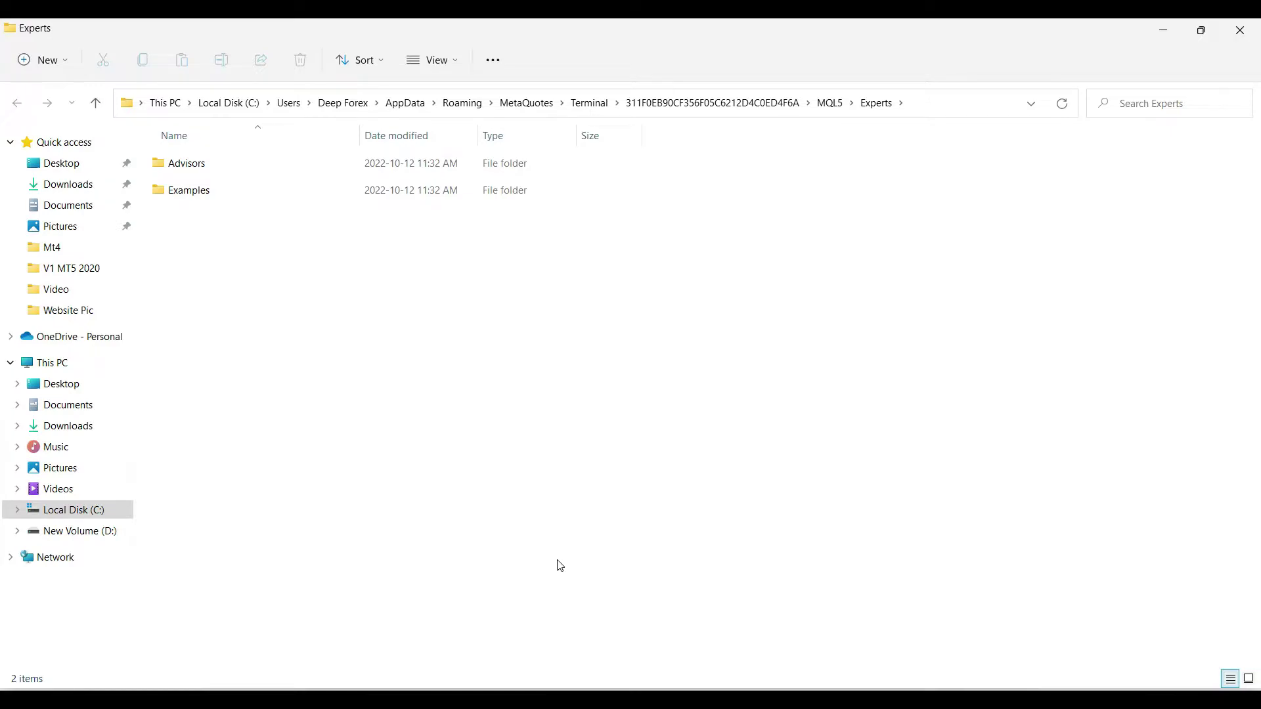
{"action": "mouse_move", "coordinate": [576, 700]}
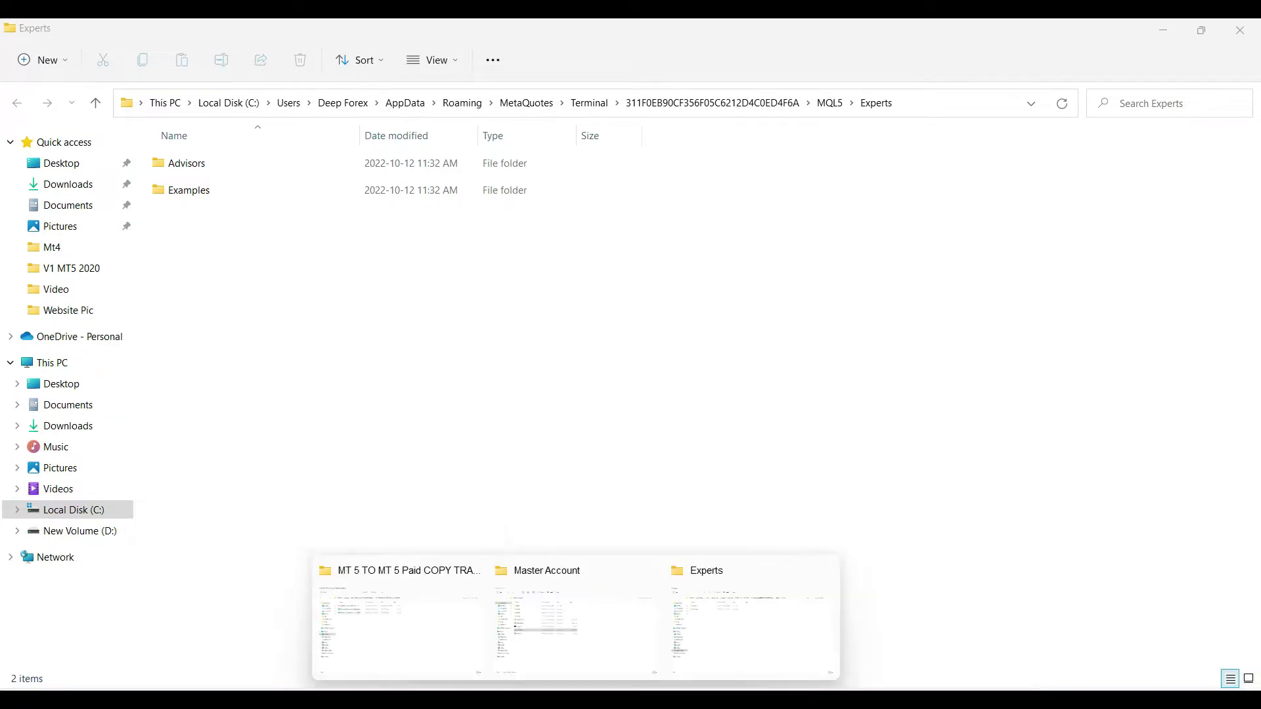
{"action": "left_click", "coordinate": [482, 649]}
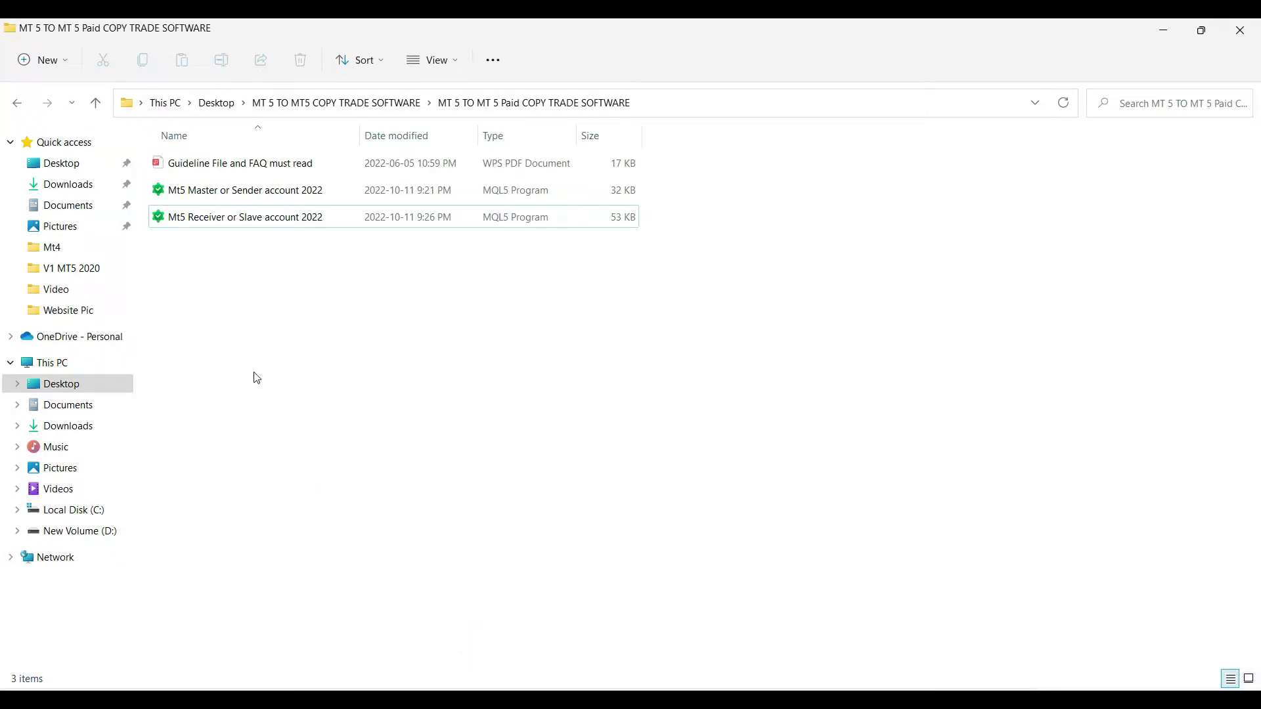
{"action": "key", "text": "super+d"}
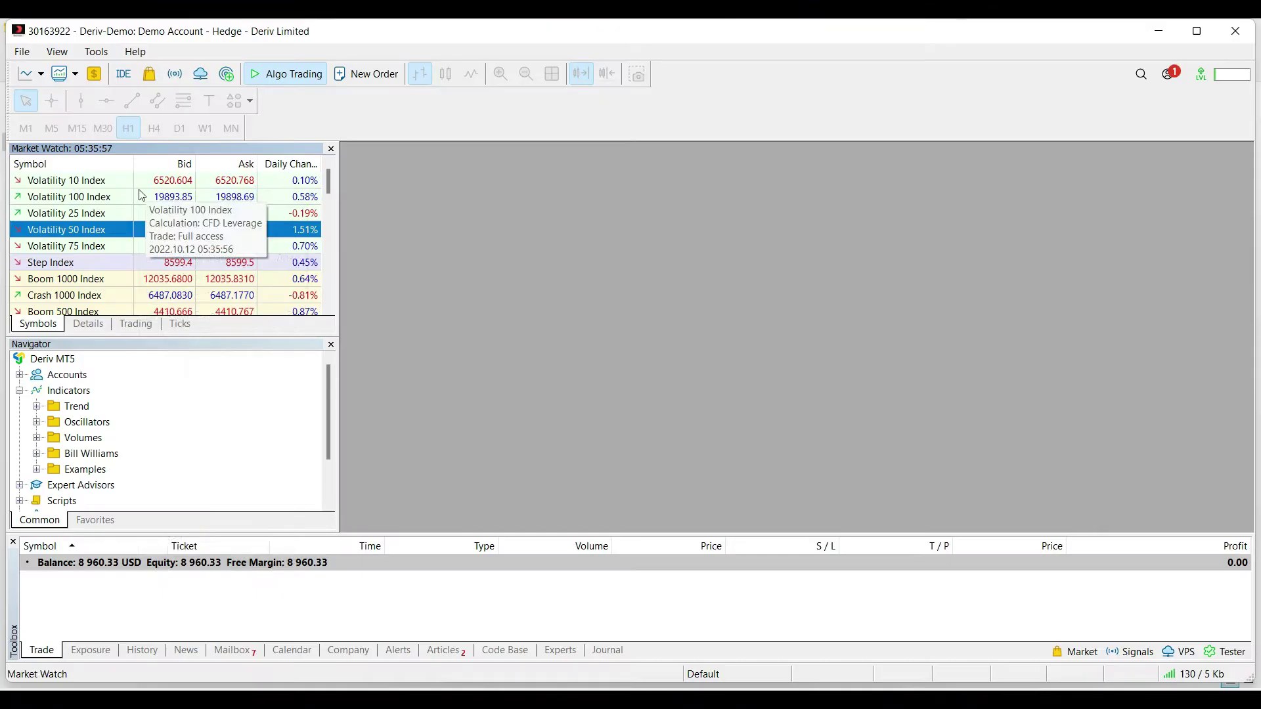
- Attach the Mt5 Master or Sender account 2022 EA to a maximized Volatility 100 Index chart, allowing signal modification
{"action": "right_click", "coordinate": [143, 195]}
{"action": "left_click", "coordinate": [200, 218]}
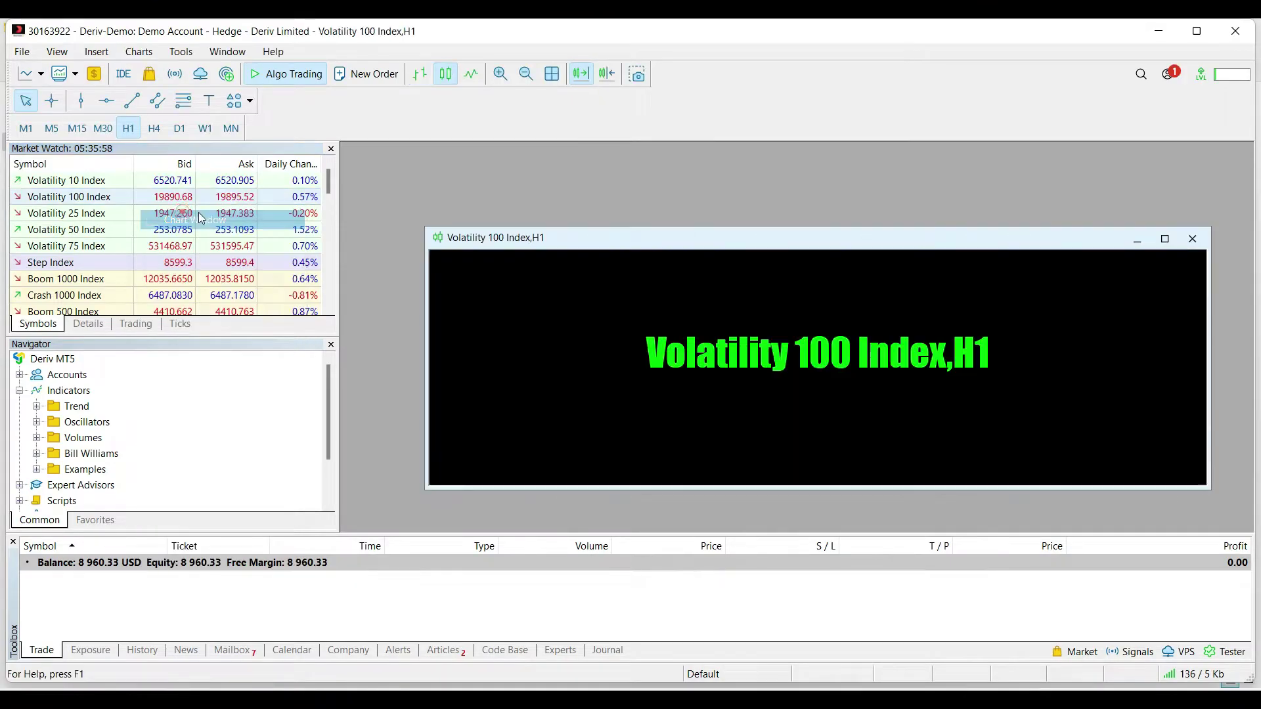
{"action": "double_click", "coordinate": [528, 233]}
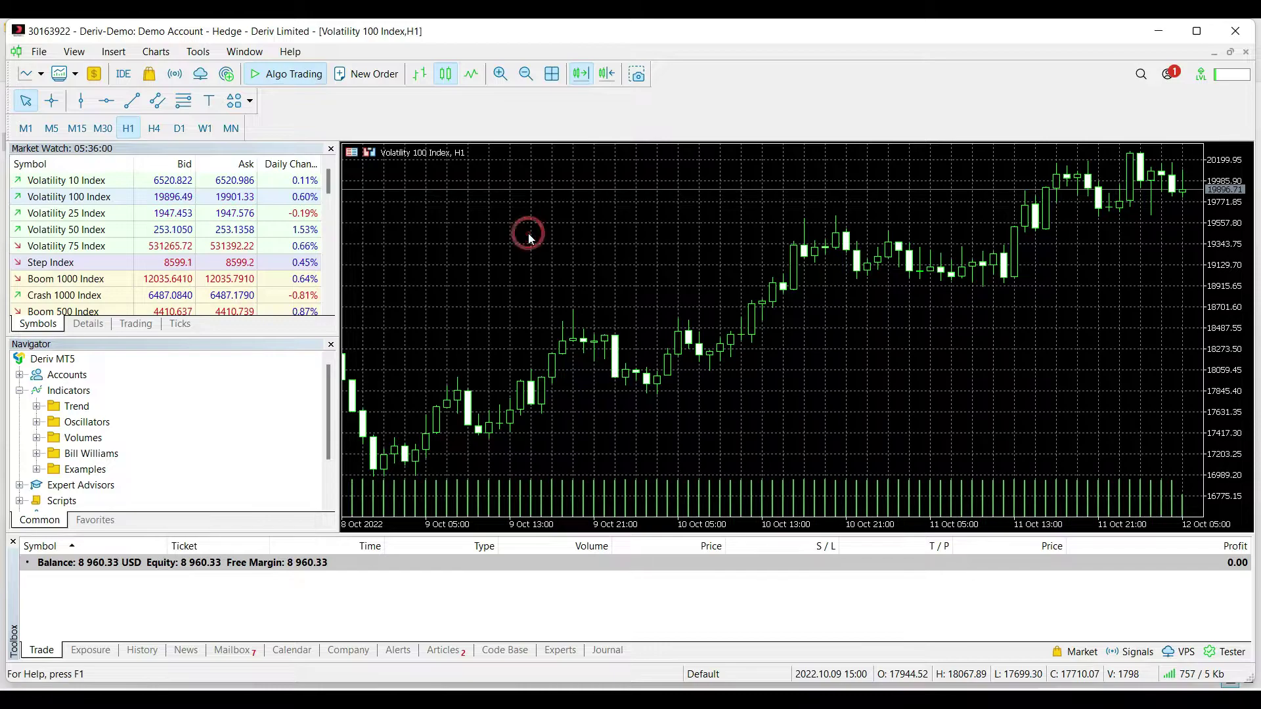
{"action": "left_click", "coordinate": [20, 484]}
{"action": "scroll", "coordinate": [20, 486], "scroll_direction": "down", "scroll_amount": 2}
{"action": "left_click", "coordinate": [75, 408]}
{"action": "right_click", "coordinate": [76, 408]}
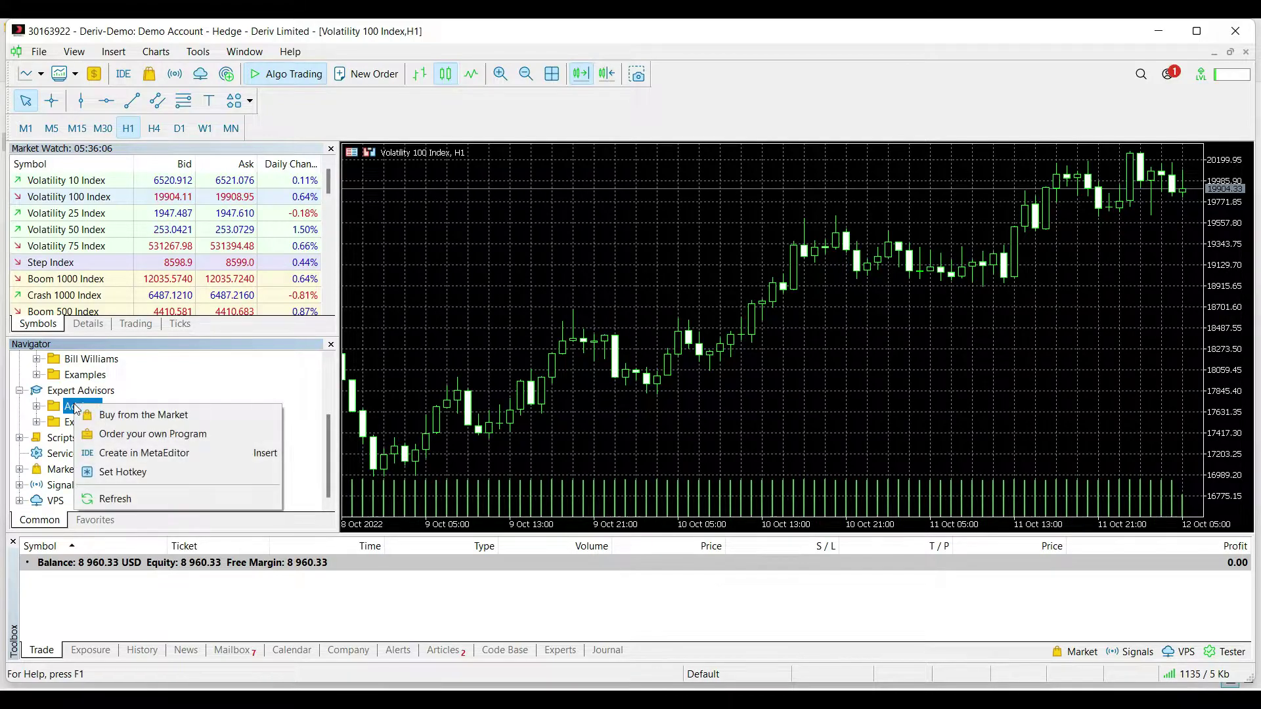
{"action": "left_click", "coordinate": [109, 498]}
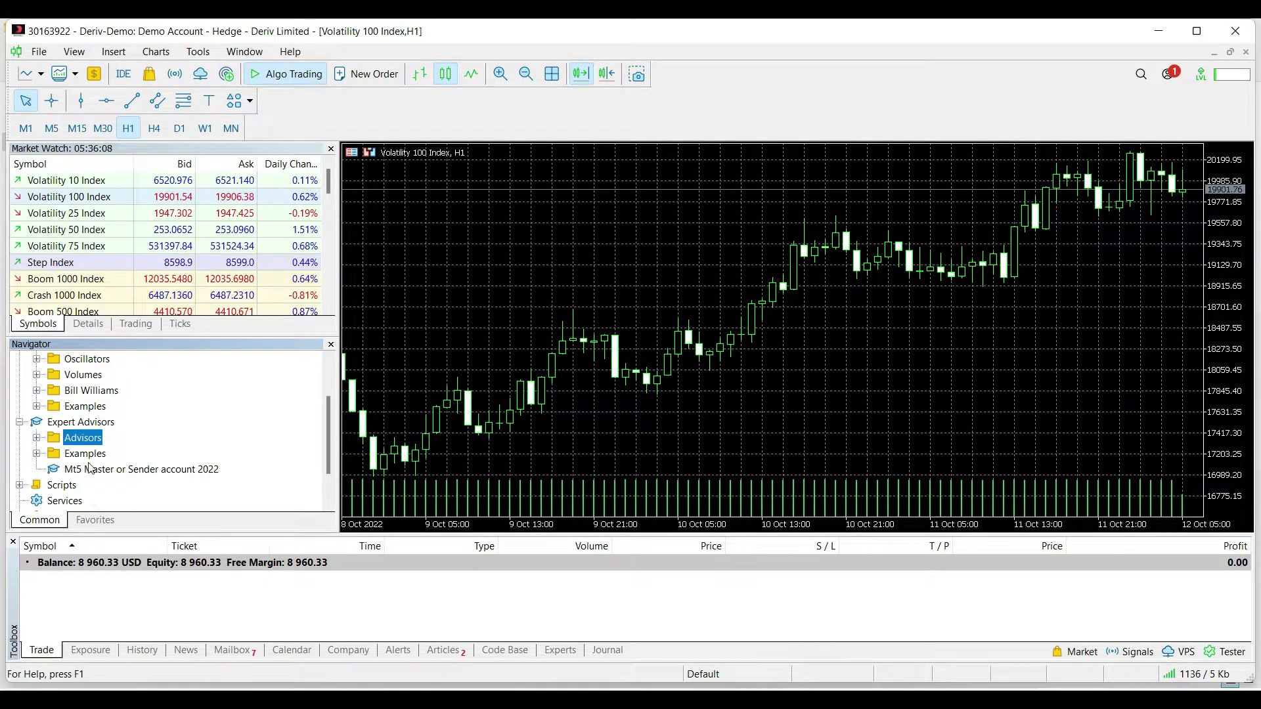
{"action": "left_click", "coordinate": [89, 469]}
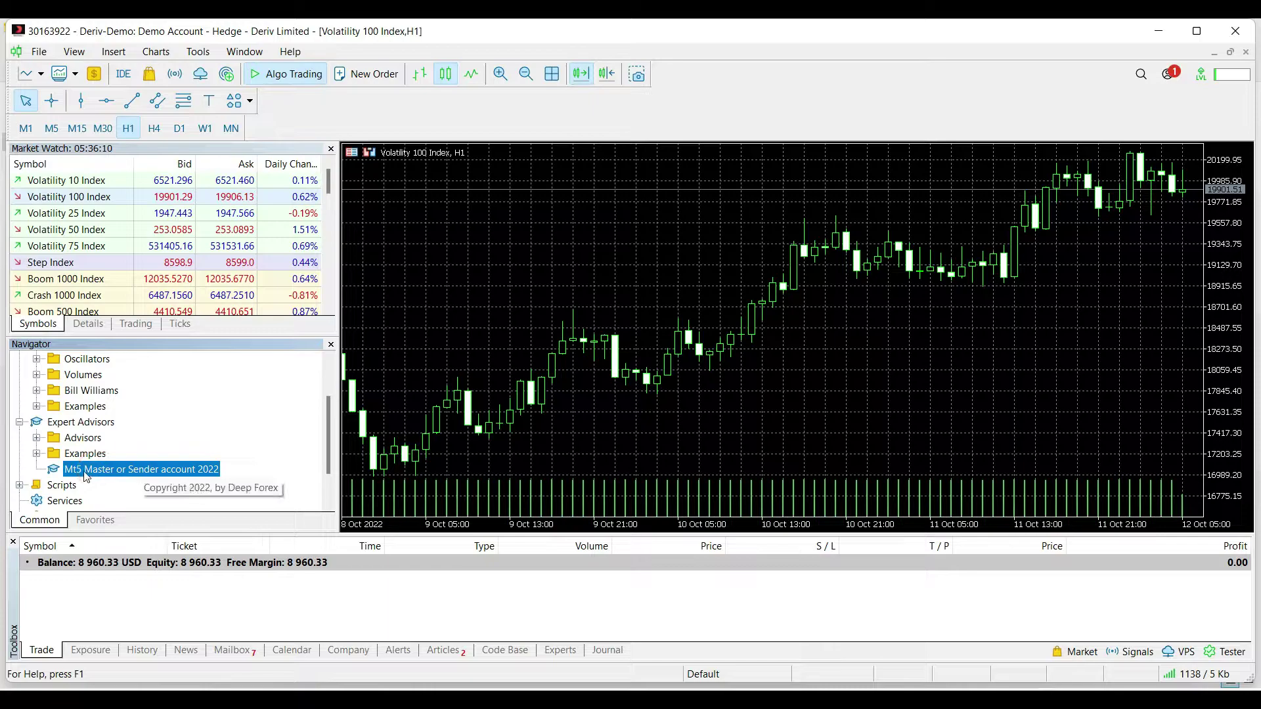
{"action": "double_click", "coordinate": [114, 472]}
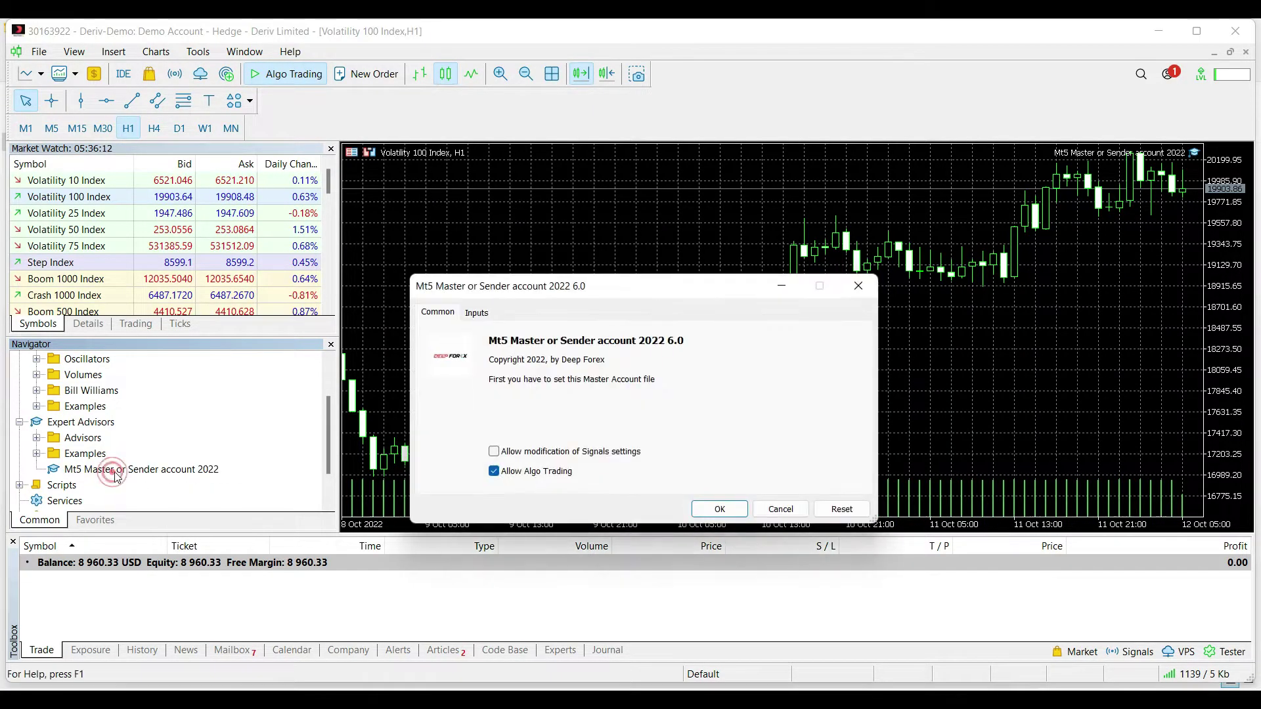
{"action": "left_click", "coordinate": [494, 452]}
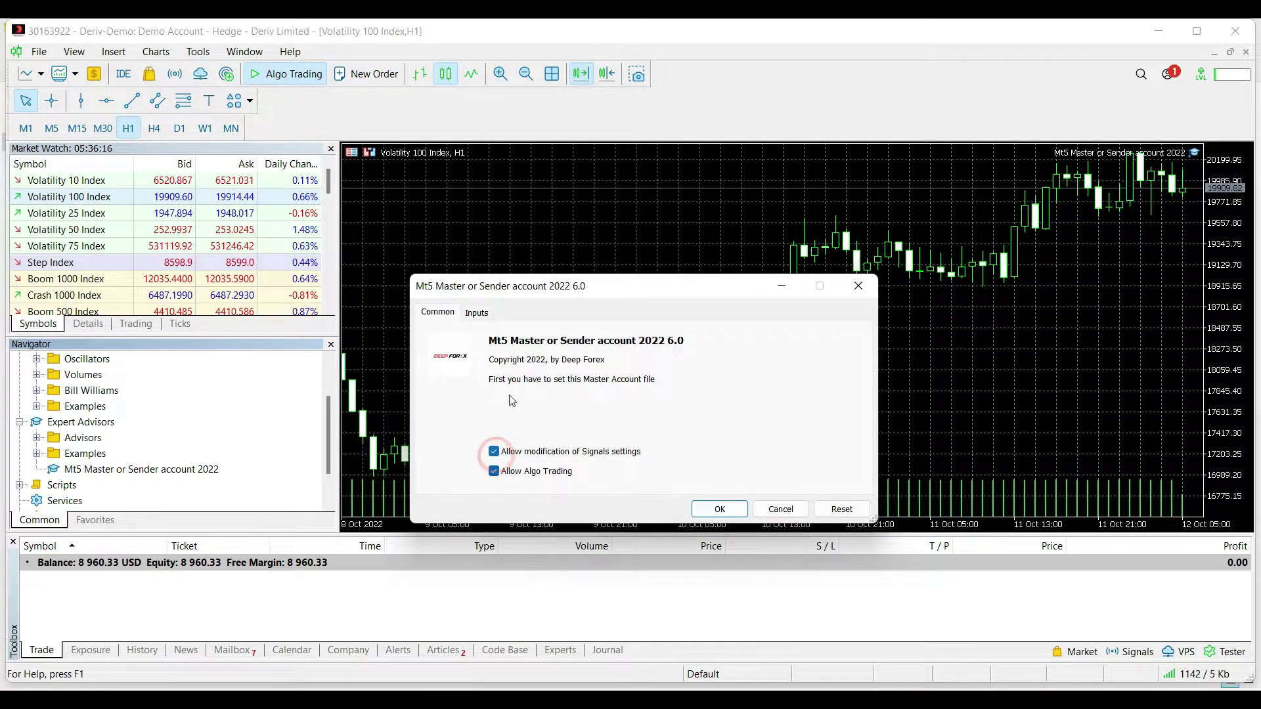
{"action": "left_click", "coordinate": [713, 507]}
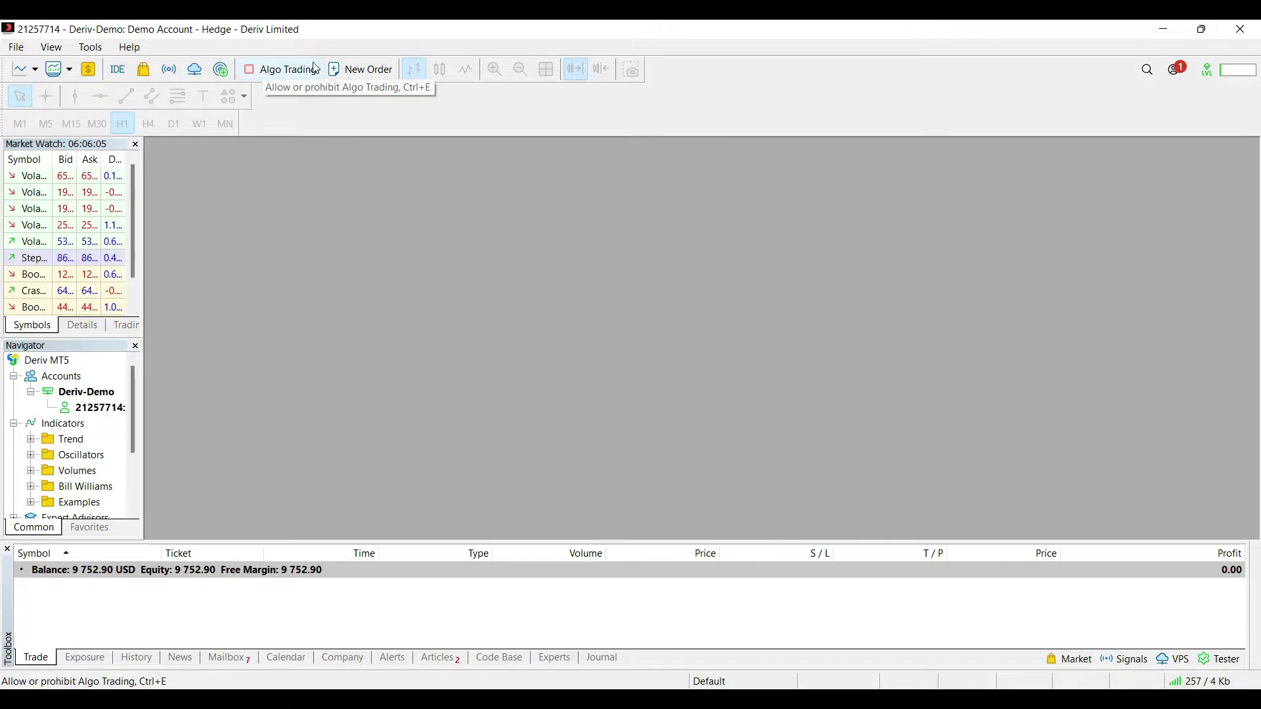
- Confirm the Expert Advisors settings in Tools > Options
{"action": "left_click", "coordinate": [93, 48]}
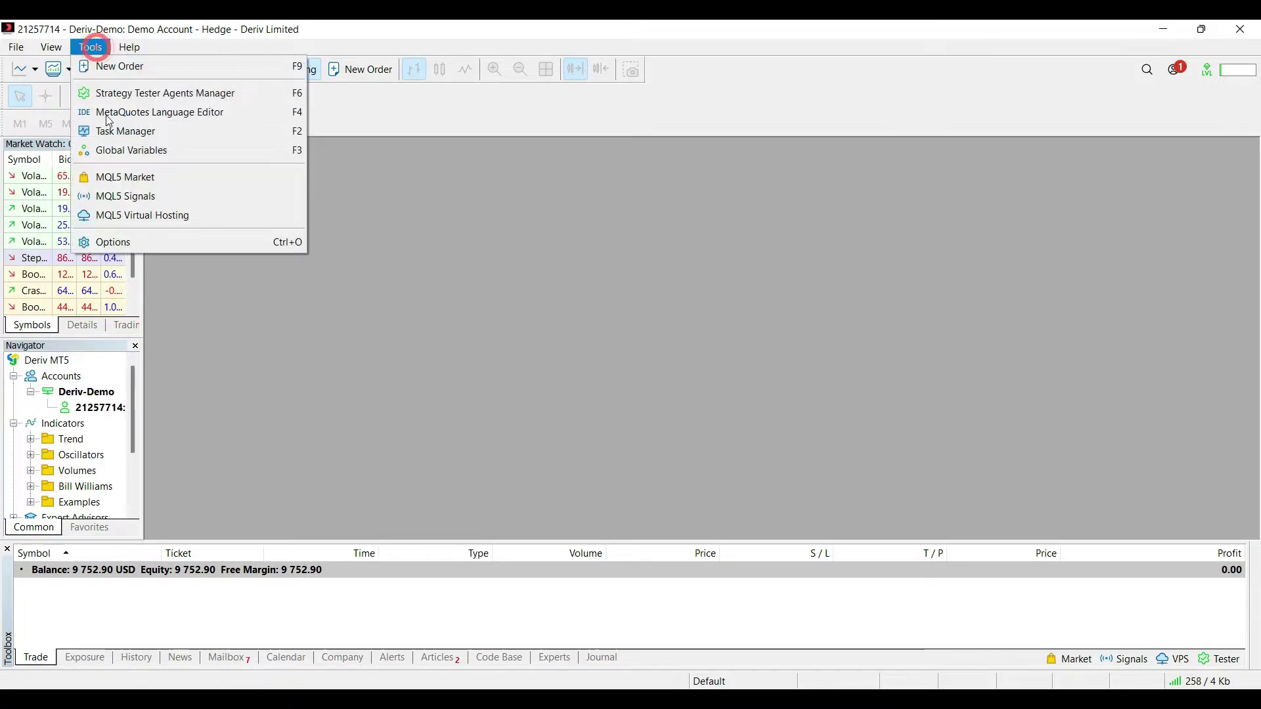
{"action": "left_click", "coordinate": [135, 243]}
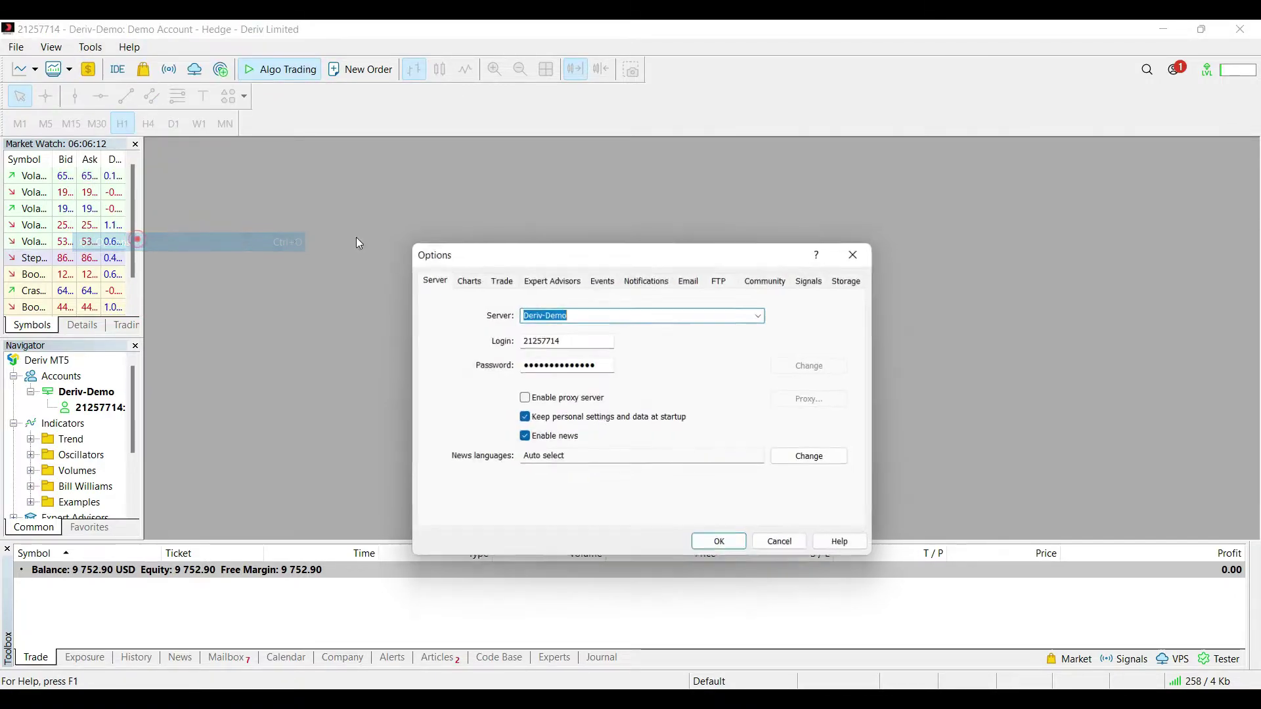
{"action": "left_click", "coordinate": [530, 282]}
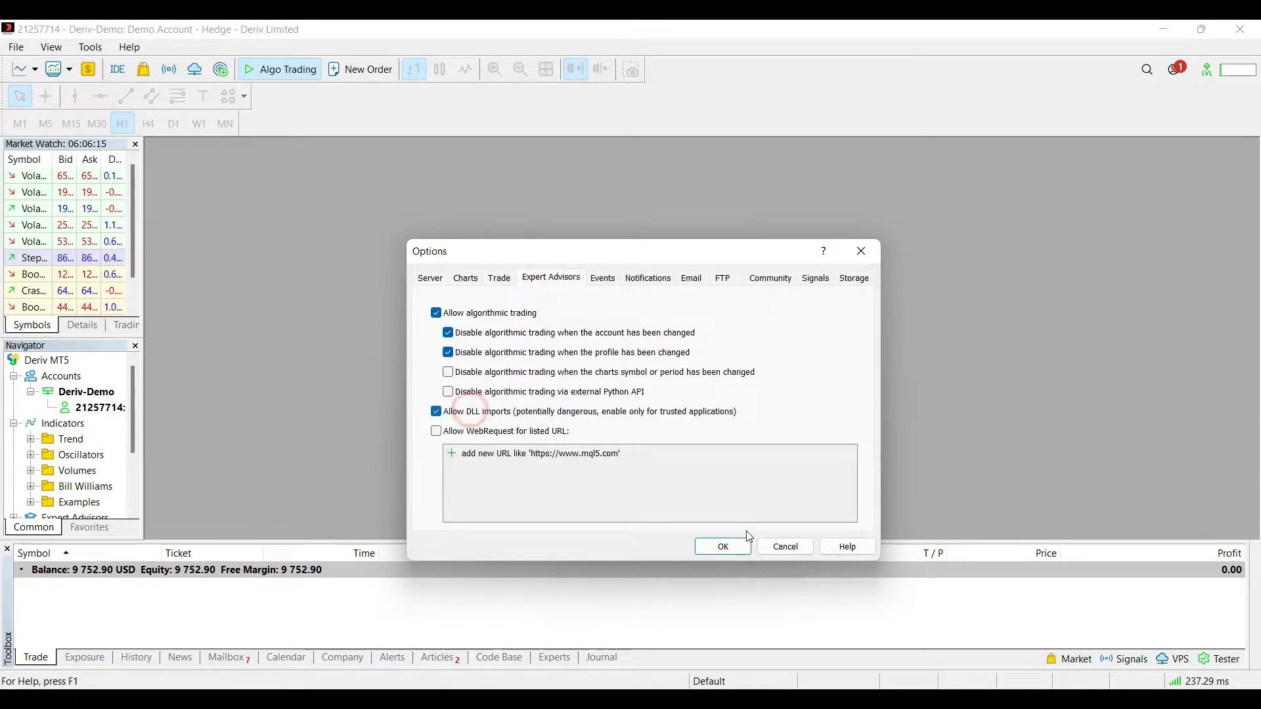
{"action": "left_click", "coordinate": [741, 549]}
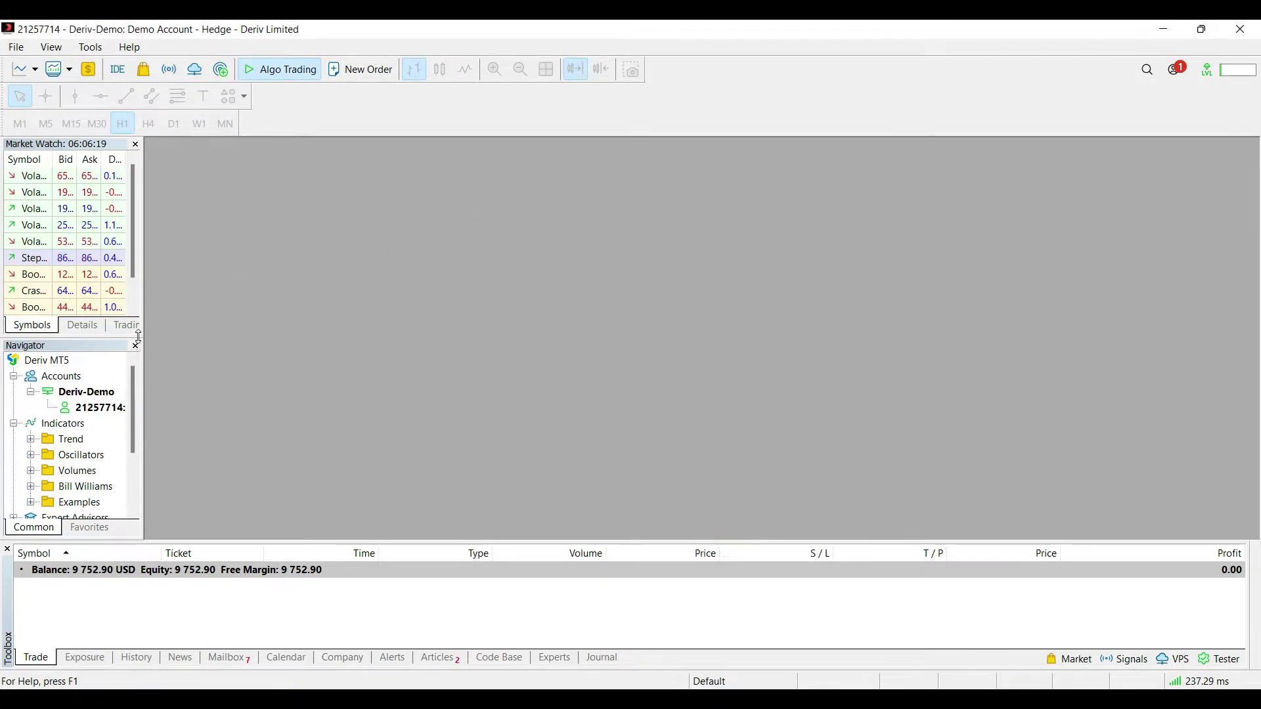
- Widen the Market Watch and Navigator panels and show all Market Watch symbols
{"action": "left_click_drag", "start_coordinate": [143, 330], "coordinate": [316, 327]}
{"action": "right_click", "coordinate": [137, 227]}
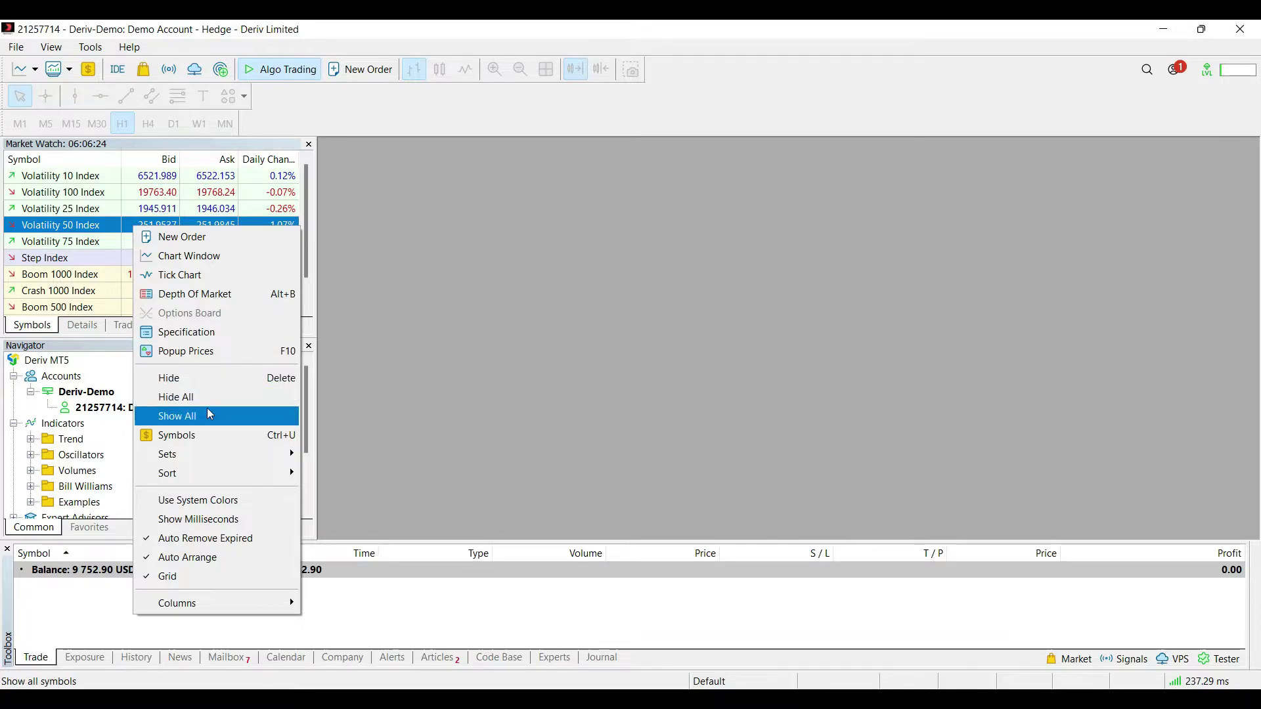
{"action": "left_click", "coordinate": [209, 414]}
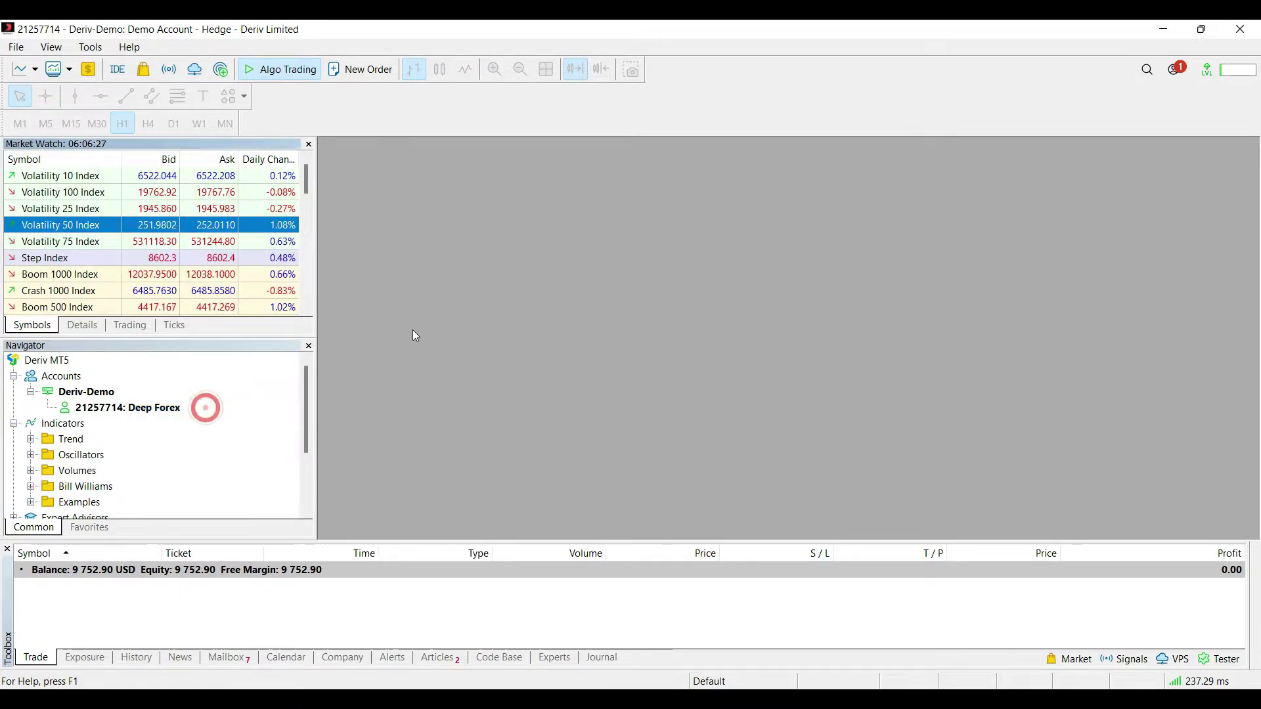
{"action": "left_click", "coordinate": [116, 71]}
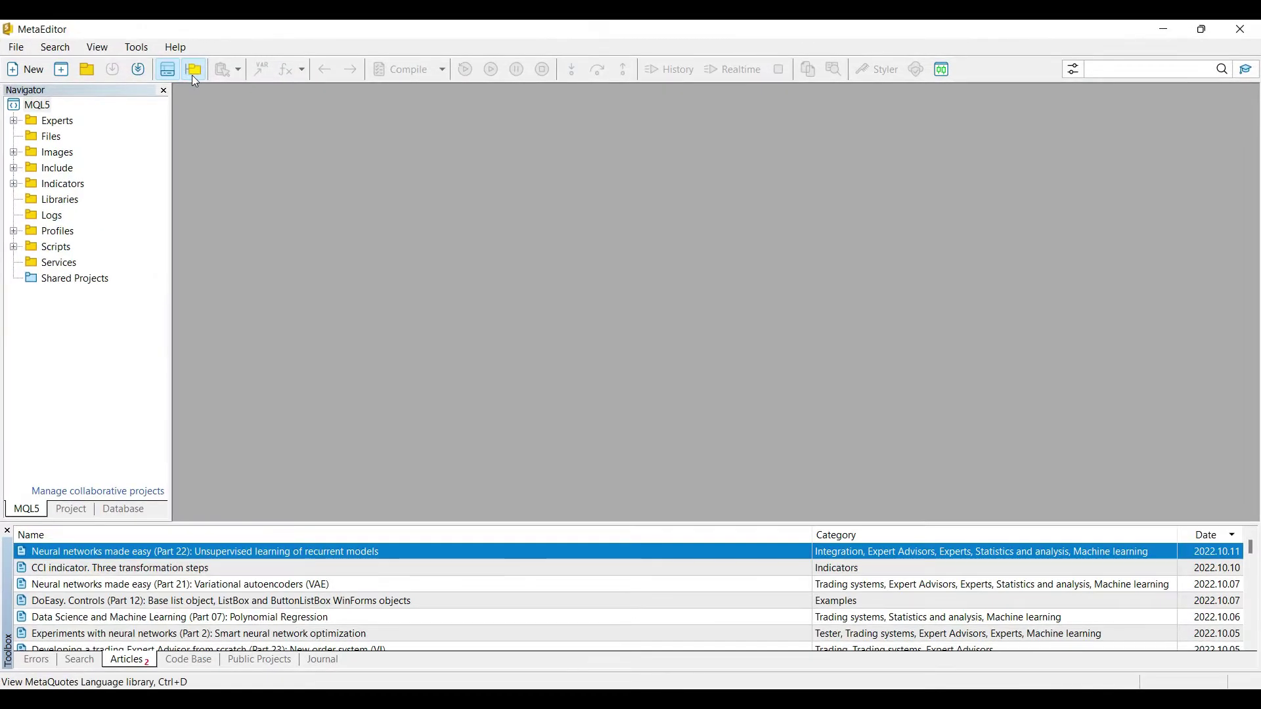
- Open the terminal's Experts folder and copy the Mt5 Receiver or Slave account 2022 file
{"action": "right_click", "coordinate": [66, 124]}
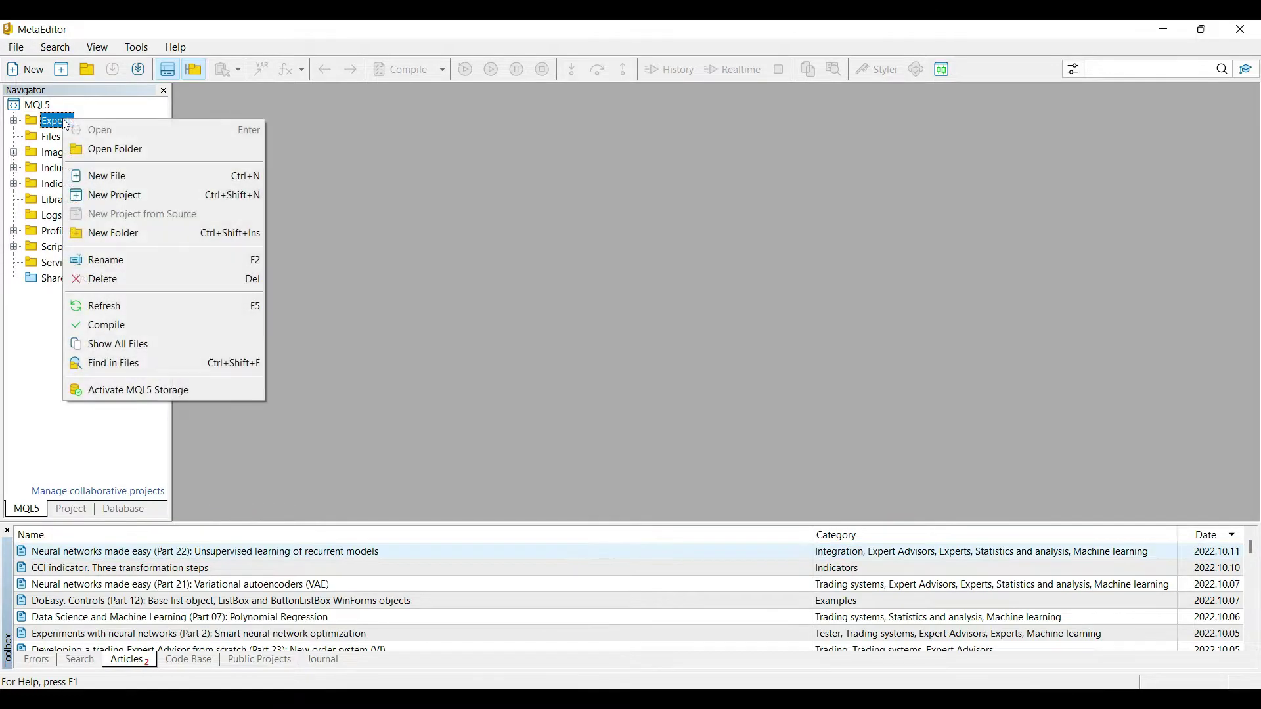
{"action": "left_click", "coordinate": [99, 151]}
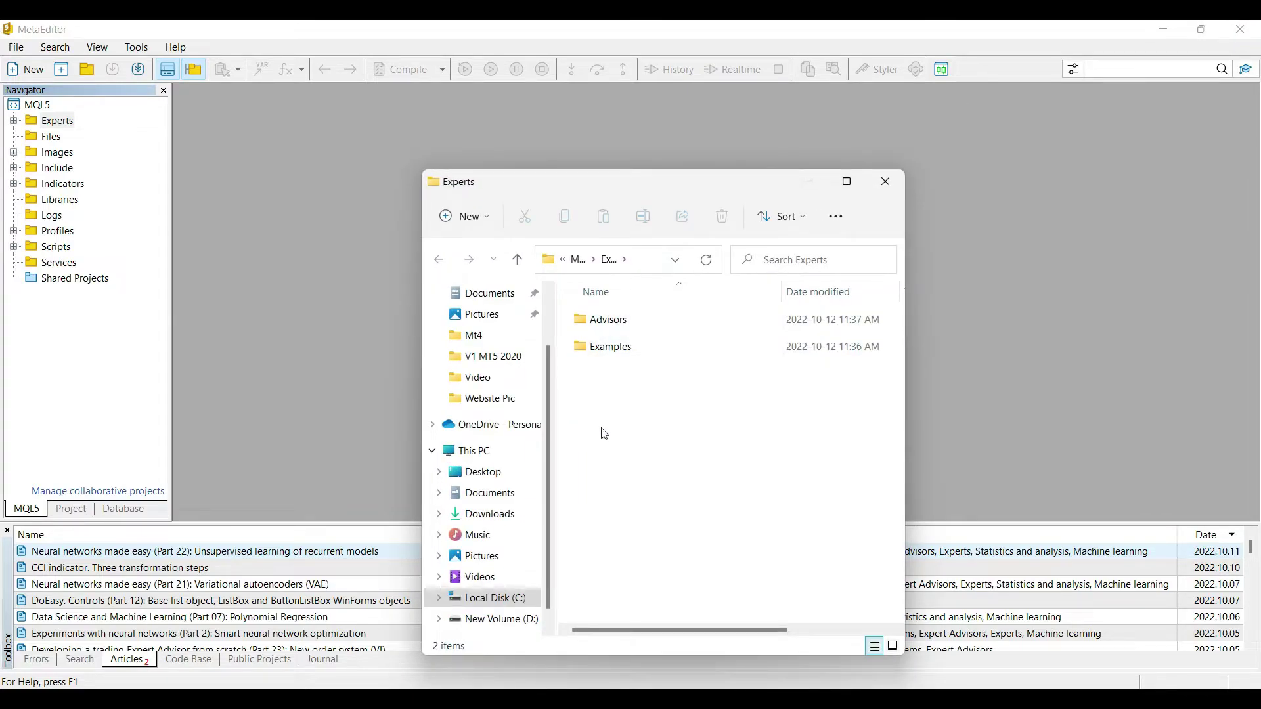
{"action": "left_click", "coordinate": [555, 663]}
{"action": "left_click", "coordinate": [178, 217]}
{"action": "right_click", "coordinate": [178, 216]}
{"action": "left_click", "coordinate": [232, 231]}
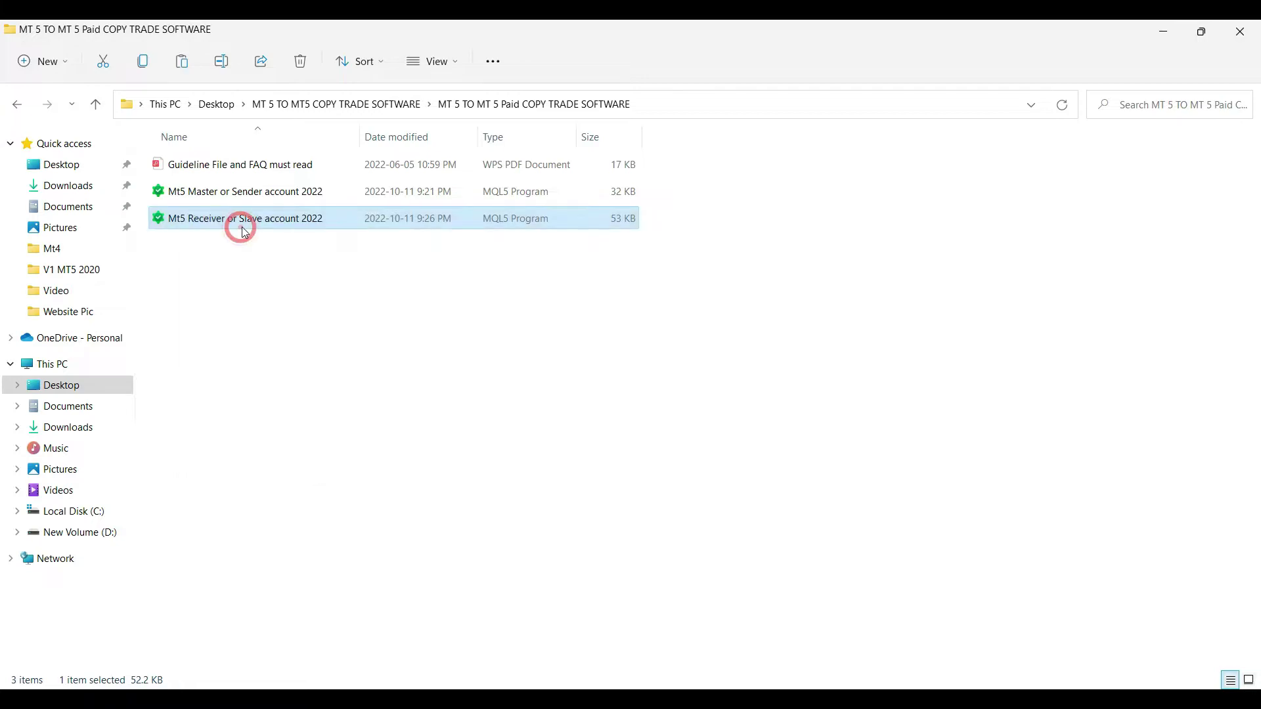
- Paste the receiver file into Experts, then close Explorer and MetaEditor
{"action": "left_click", "coordinate": [1164, 31]}
{"action": "right_click", "coordinate": [675, 434]}
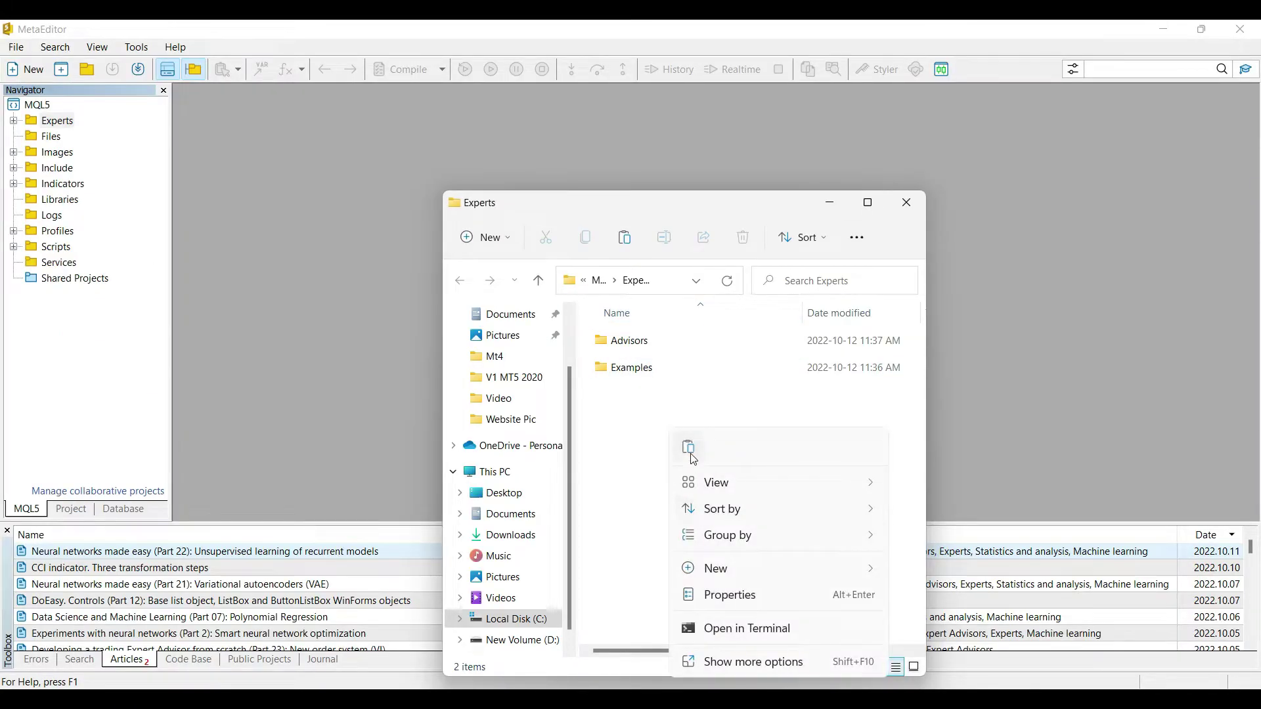
{"action": "left_click", "coordinate": [686, 448]}
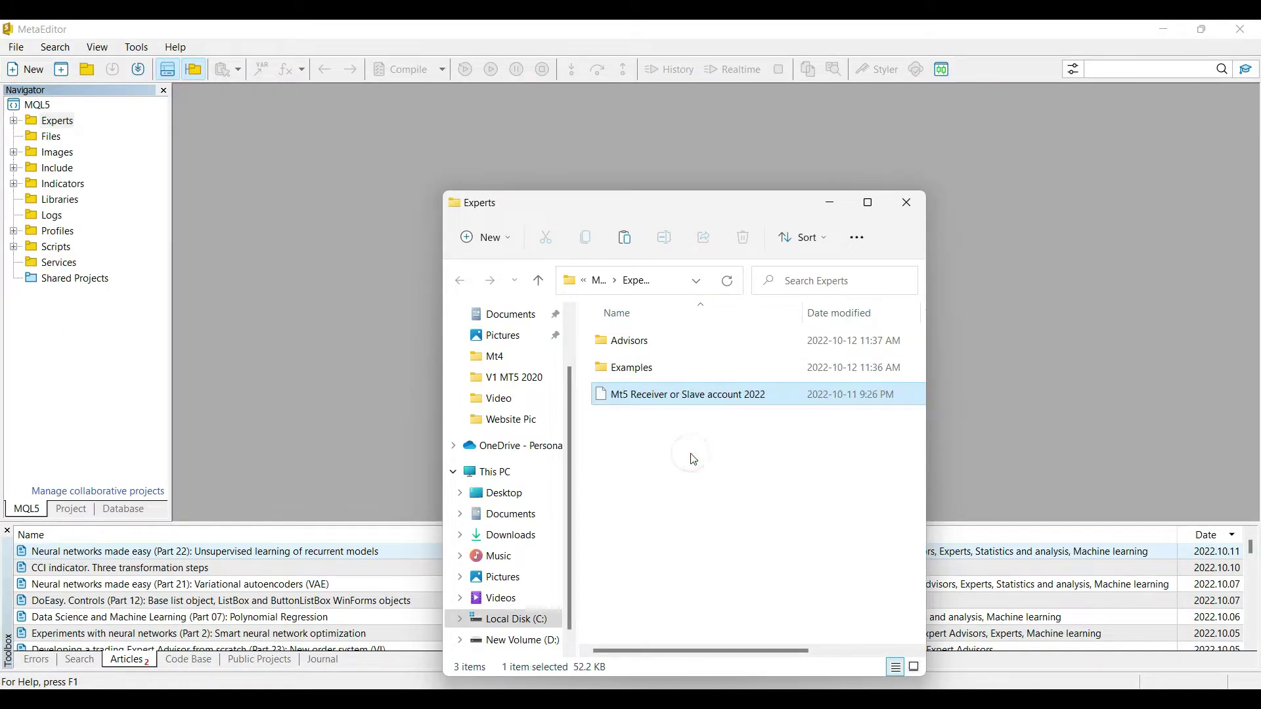
{"action": "left_click", "coordinate": [915, 206]}
{"action": "left_click", "coordinate": [1241, 29]}
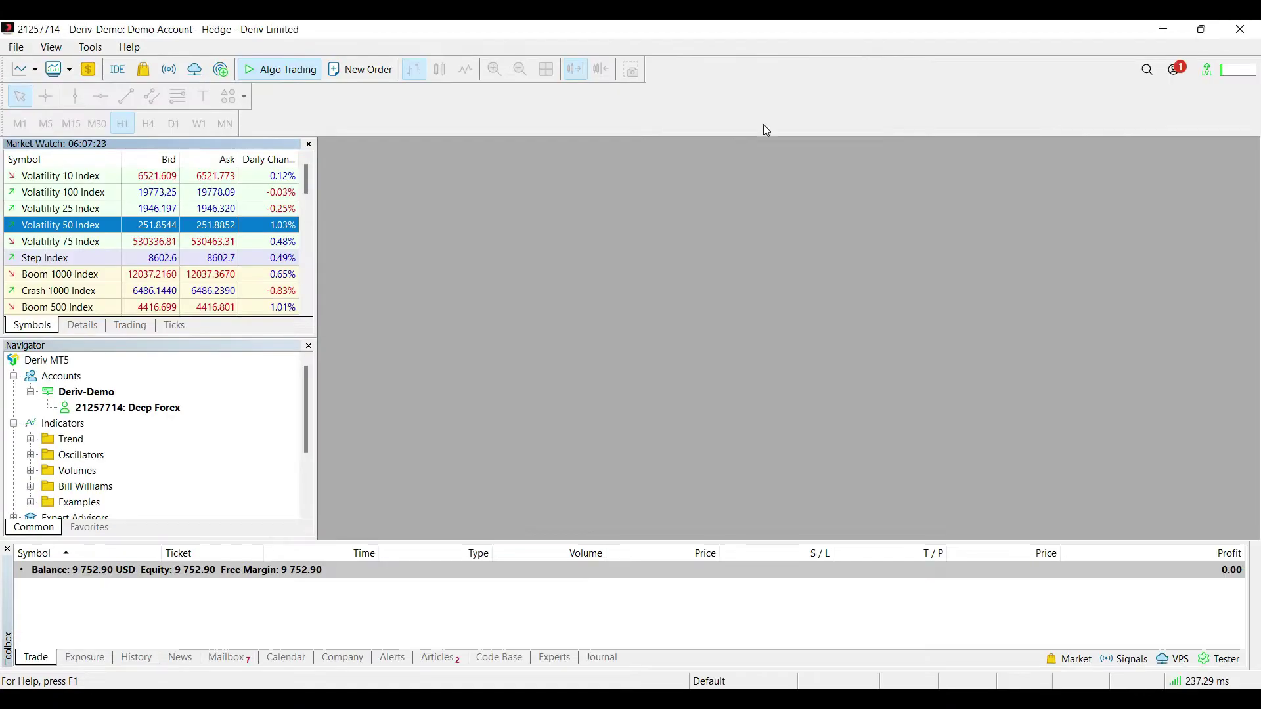
- Refresh the Navigator's Advisors list and select the Mt5 Receiver or Slave account 2022 EA
{"action": "scroll", "coordinate": [119, 459], "scroll_direction": "down", "scroll_amount": 2}
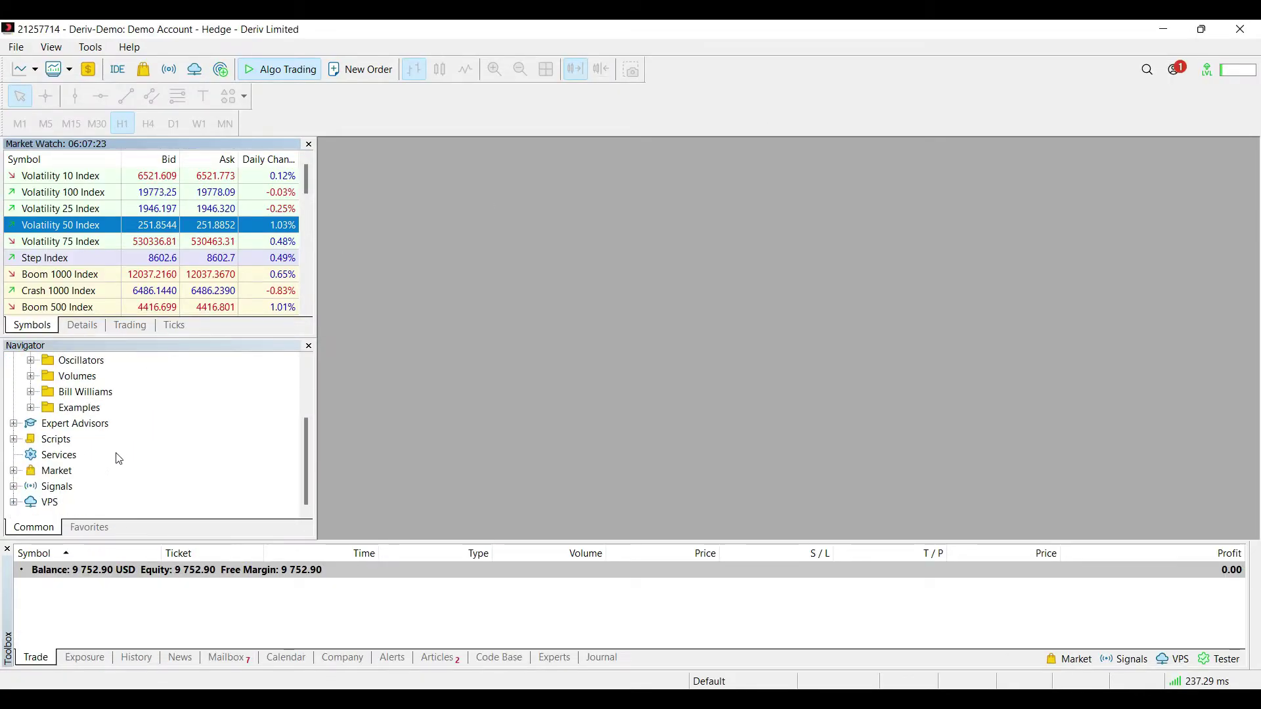
{"action": "left_click", "coordinate": [19, 428]}
{"action": "right_click", "coordinate": [68, 444]}
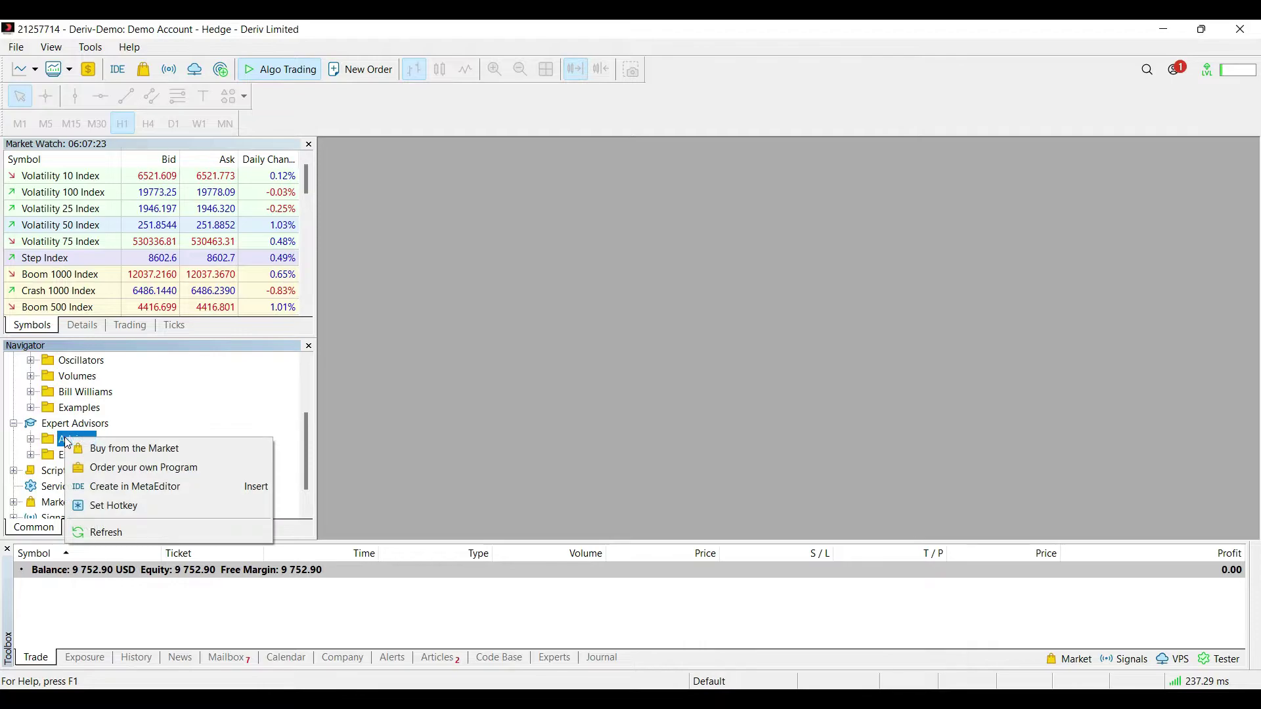
{"action": "left_click", "coordinate": [118, 531]}
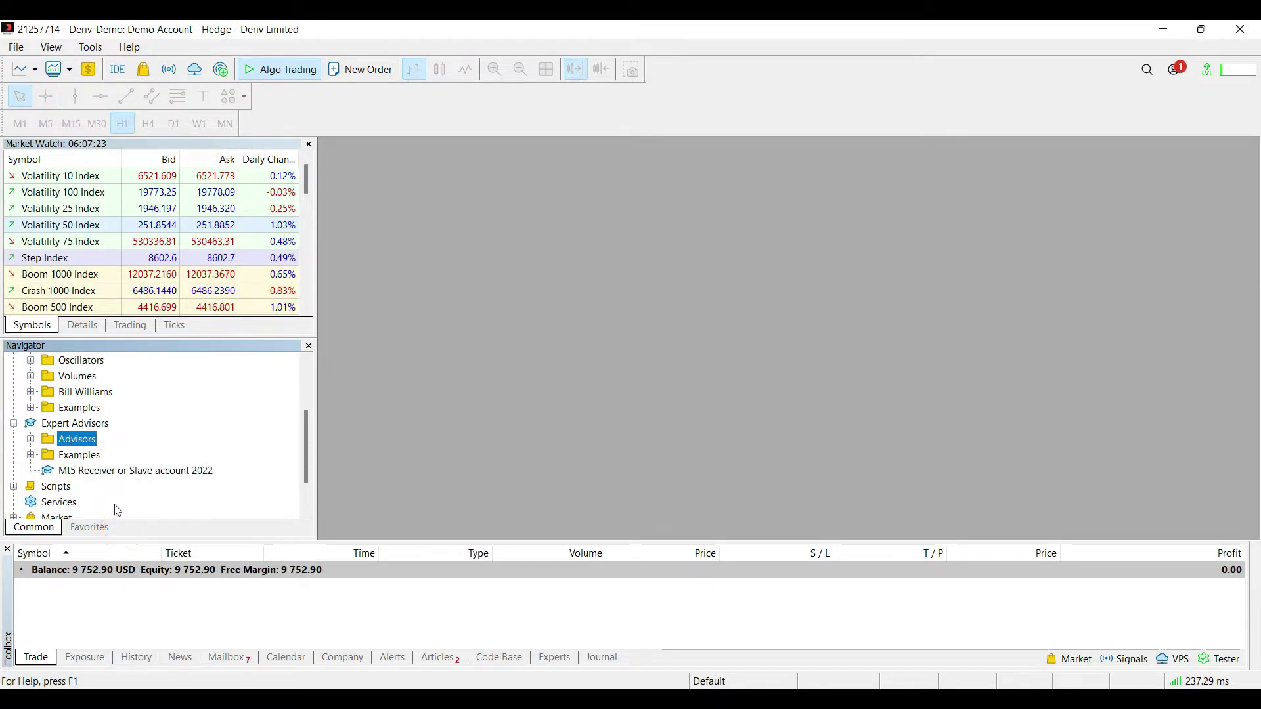
{"action": "left_click", "coordinate": [145, 471]}
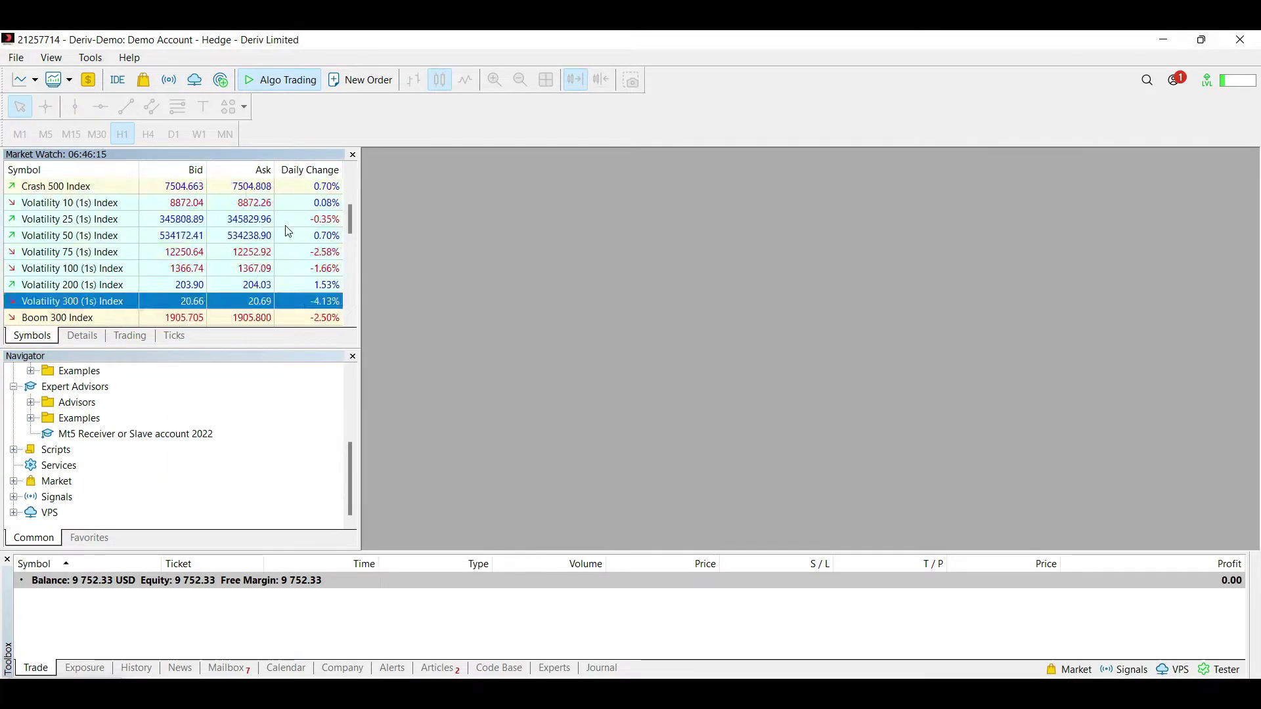
- Open a maximized Volatility 10 Index chart
{"action": "scroll", "coordinate": [288, 231], "scroll_direction": "up", "scroll_amount": 5}
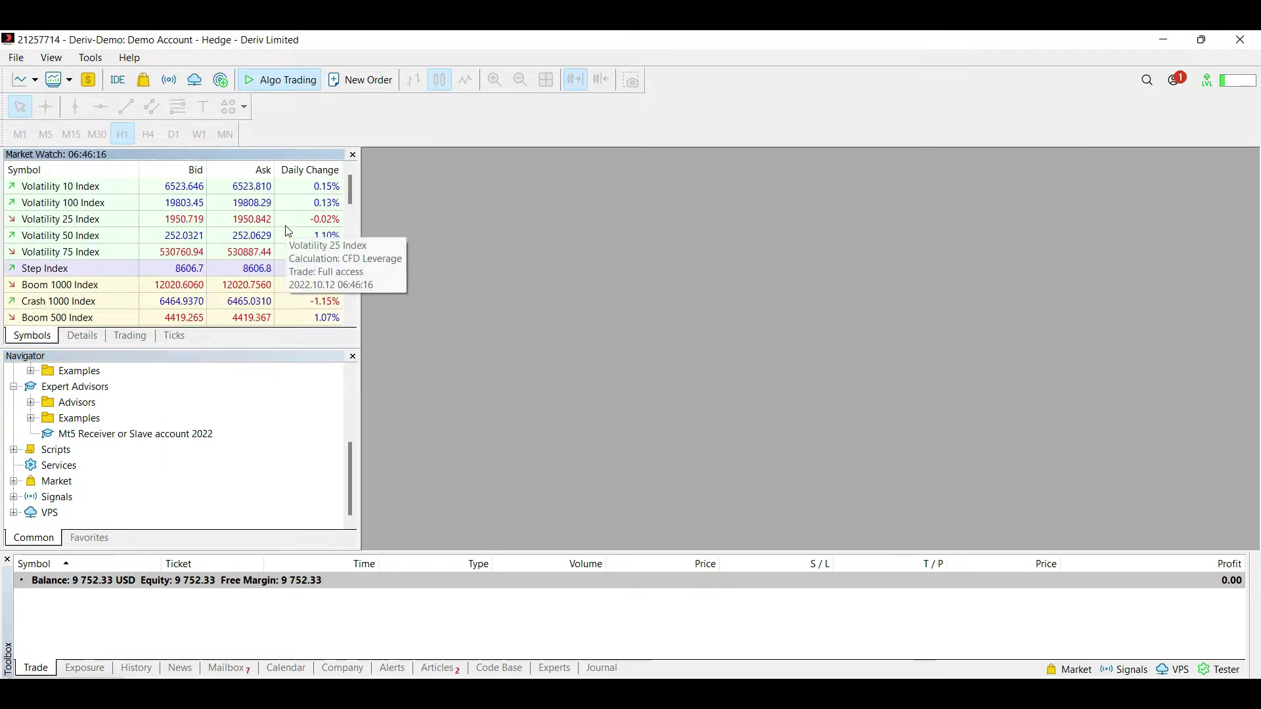
{"action": "right_click", "coordinate": [188, 204]}
{"action": "left_click", "coordinate": [202, 187]}
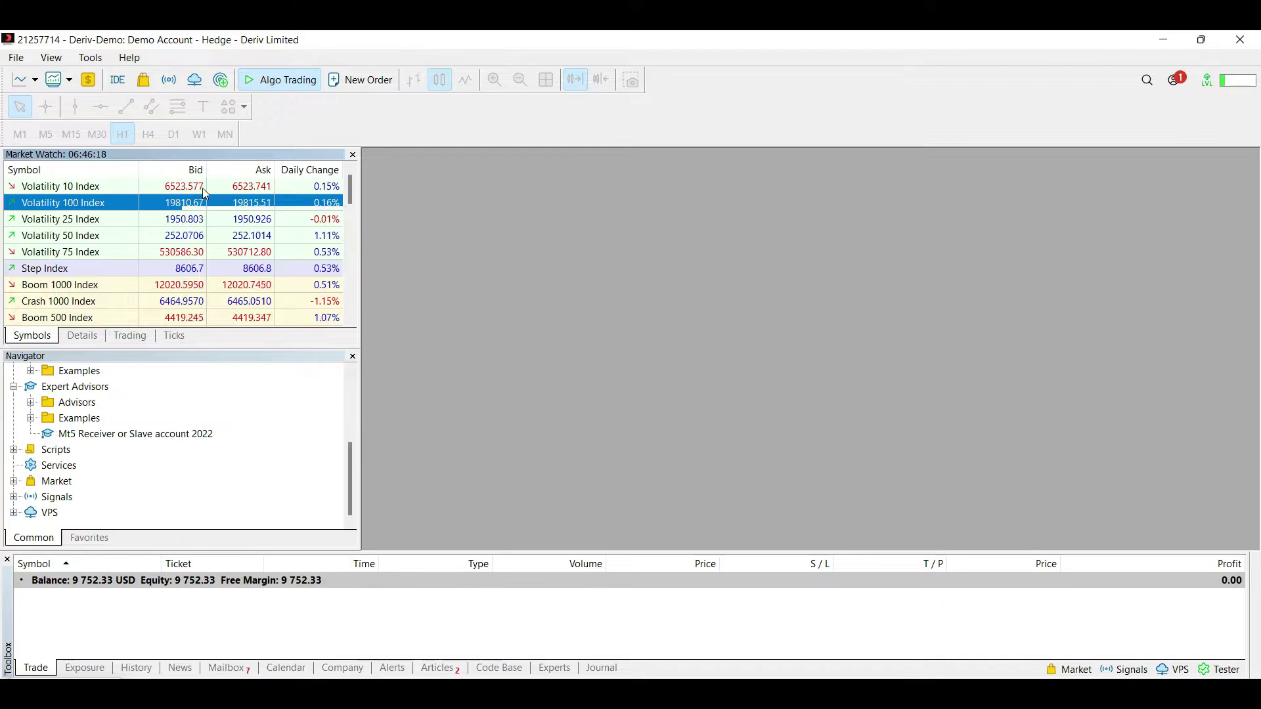
{"action": "right_click", "coordinate": [203, 188]}
{"action": "left_click", "coordinate": [269, 217]}
{"action": "double_click", "coordinate": [630, 286]}
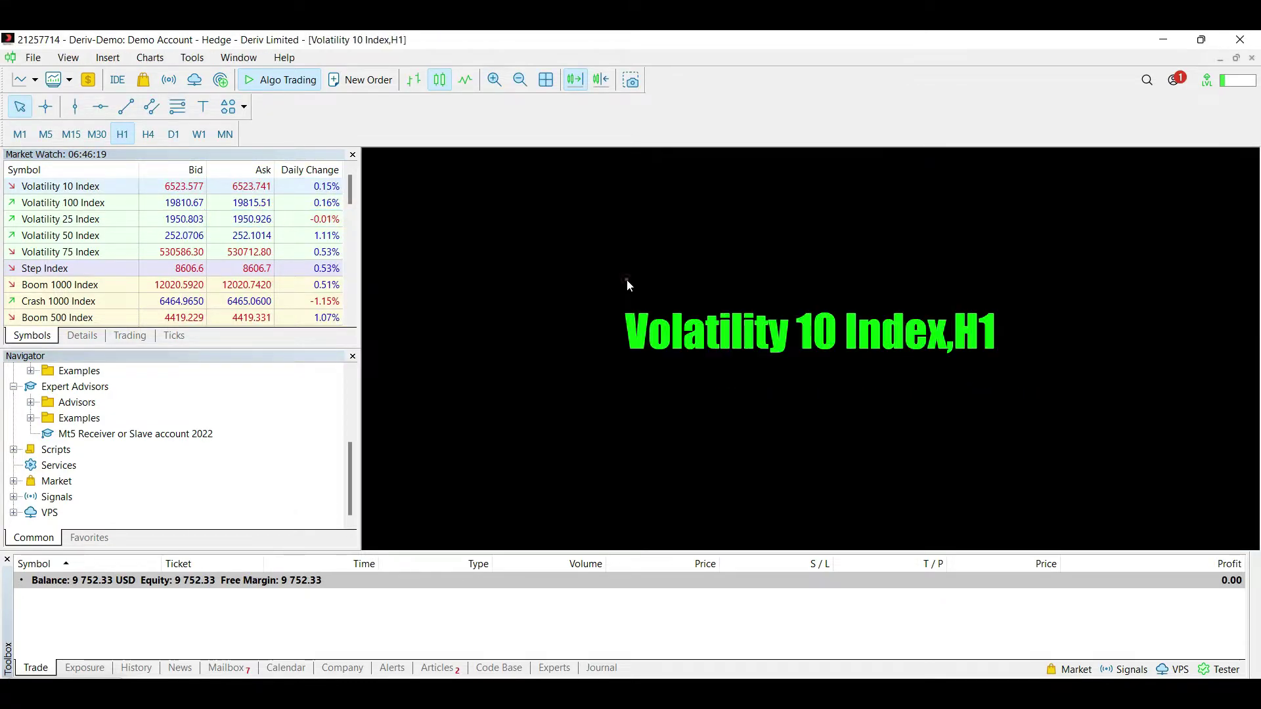
- Attach the receiver EA to the chart after reviewing its Common and Inputs tabs
{"action": "double_click", "coordinate": [180, 435]}
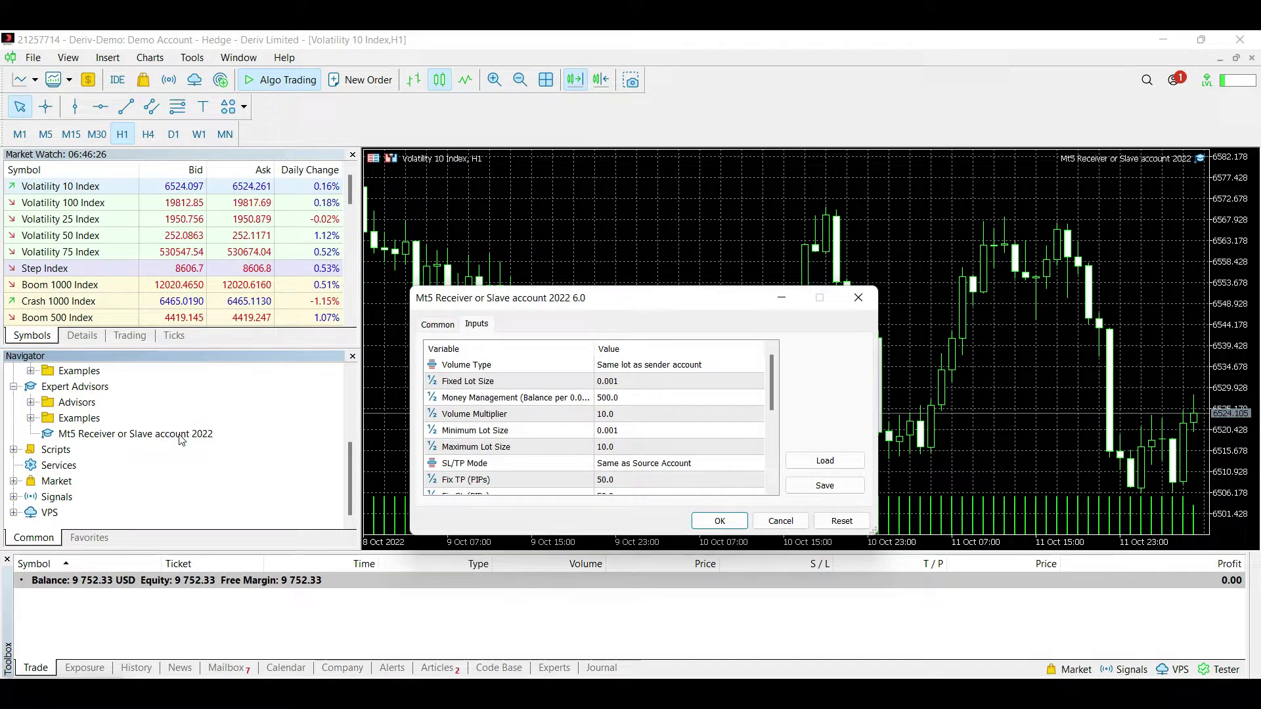
{"action": "left_click", "coordinate": [438, 325]}
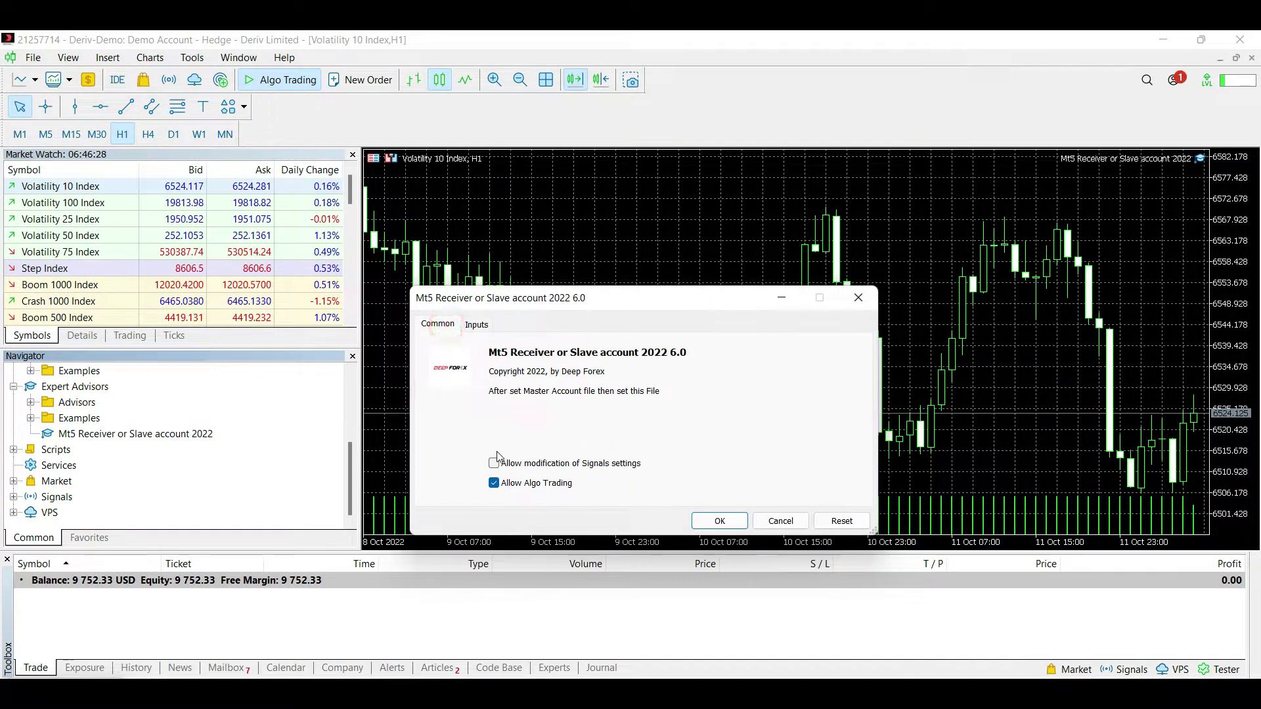
{"action": "left_click", "coordinate": [476, 327]}
{"action": "left_click", "coordinate": [720, 522]}
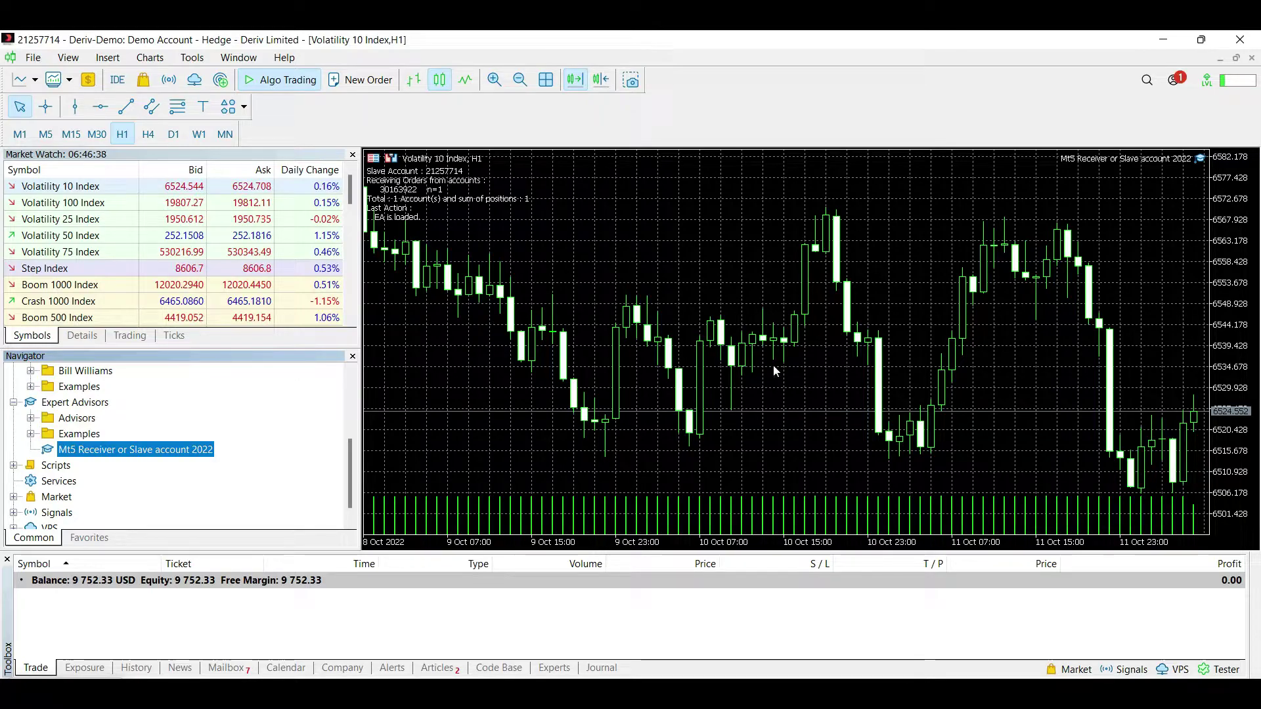
- Snap the two terminals side by side and sell Volatility 75 Index on the master
{"action": "key", "text": "super+Right"}
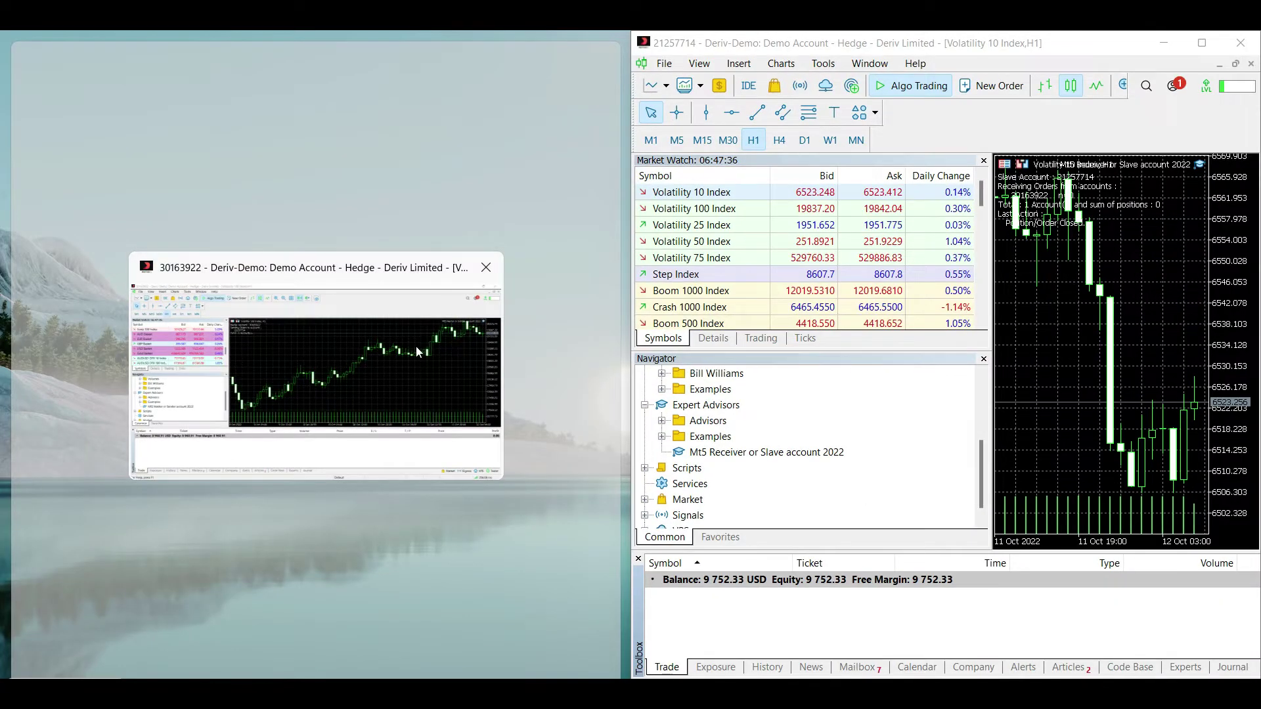
{"action": "left_click", "coordinate": [416, 346]}
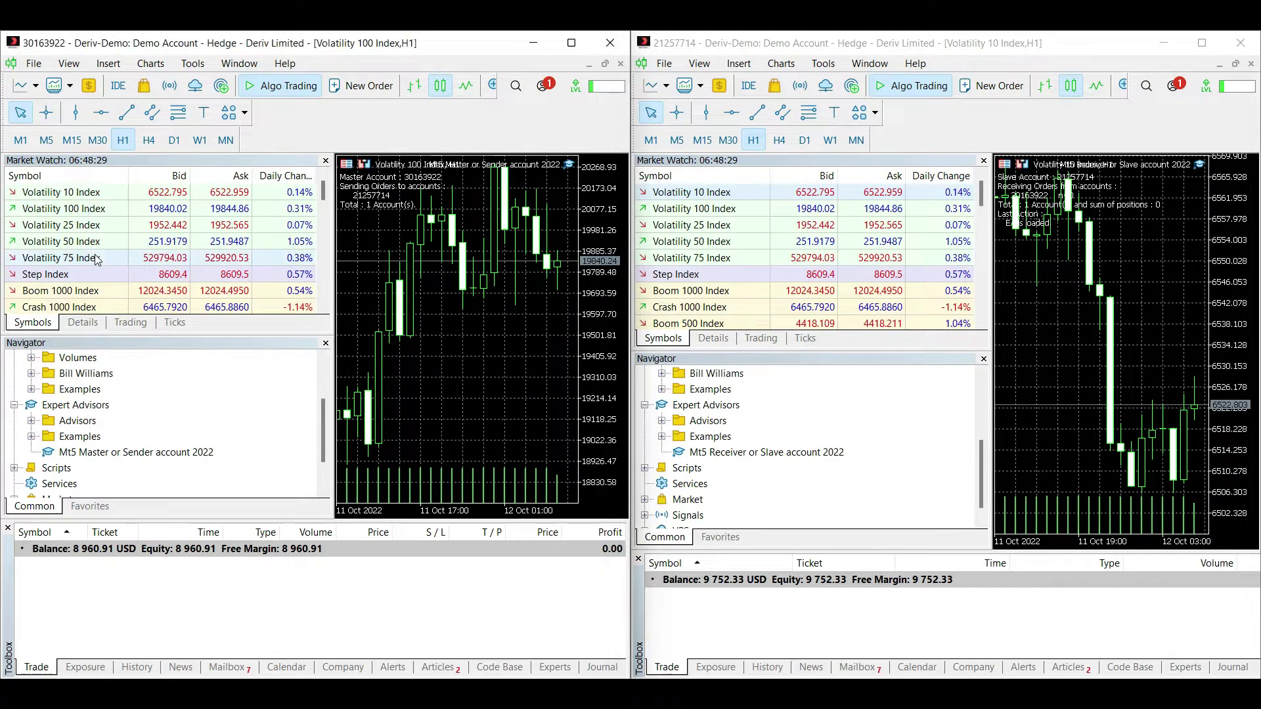
{"action": "double_click", "coordinate": [95, 258]}
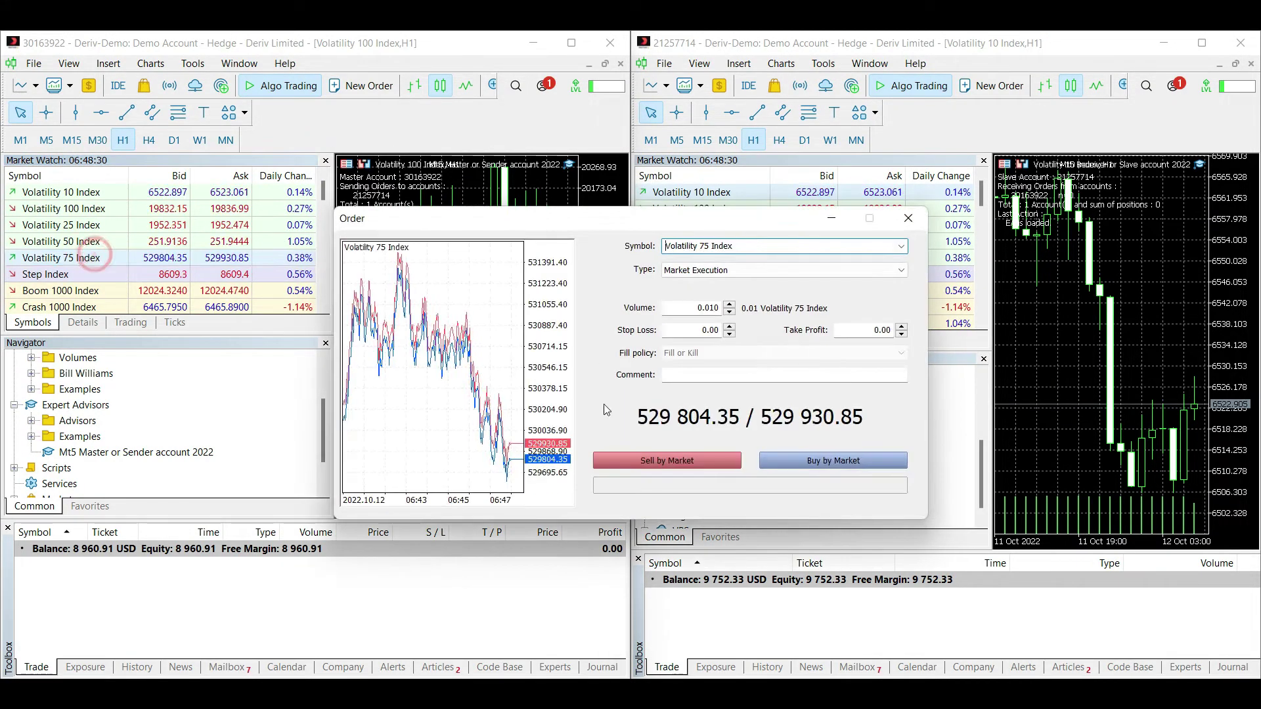
{"action": "left_click", "coordinate": [683, 458]}
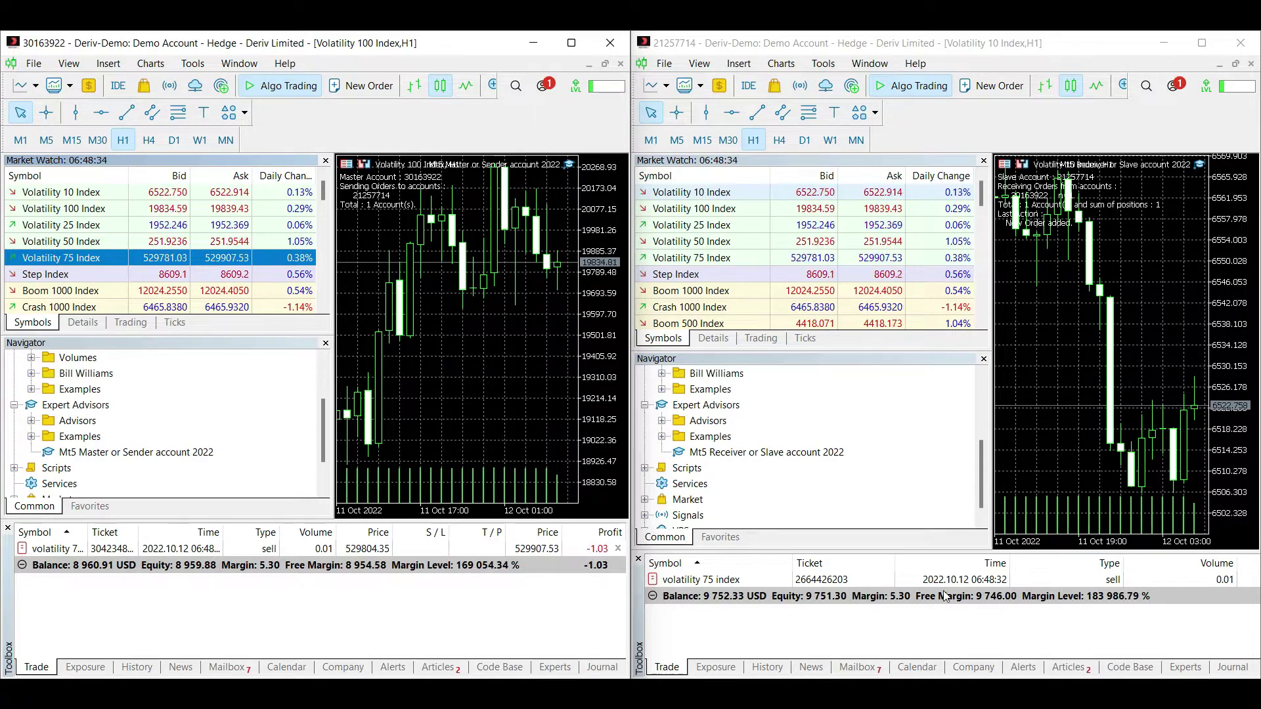
- Buy 1.02 lots of Volatility 100 (1s) Index on the master
{"action": "scroll", "coordinate": [105, 262], "scroll_direction": "down", "scroll_amount": 3}
{"action": "double_click", "coordinate": [105, 273]}
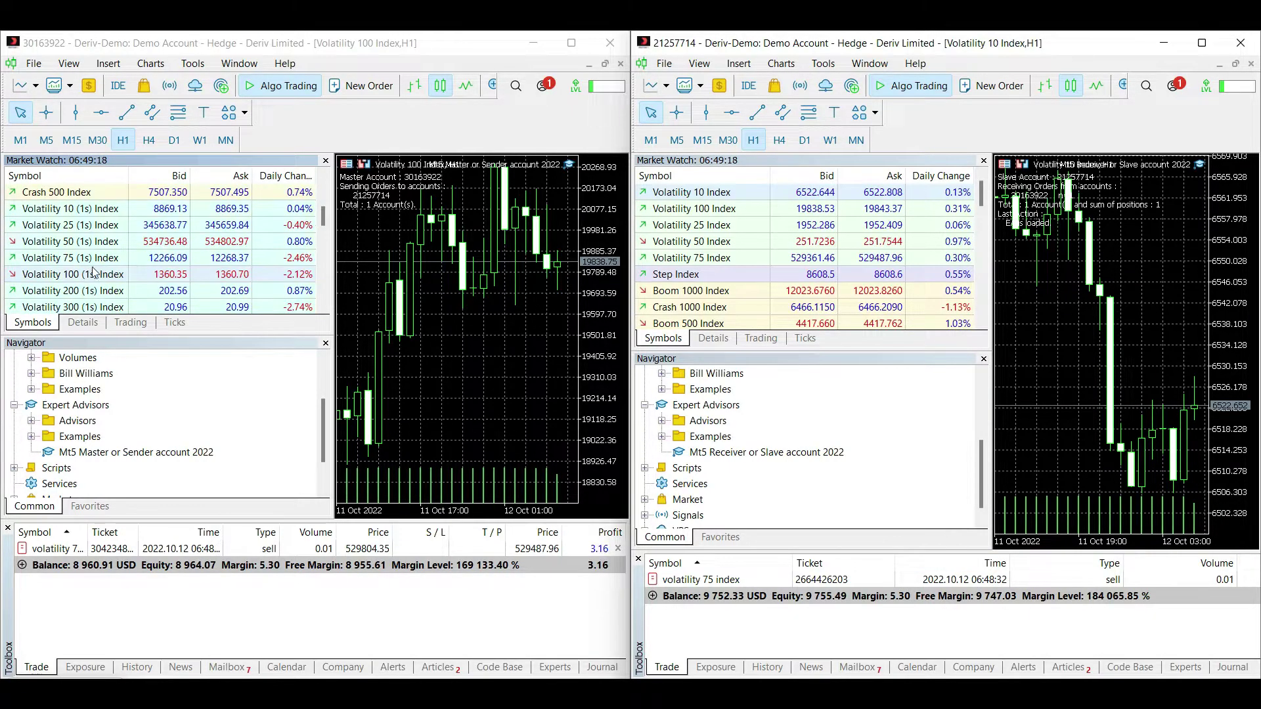
{"action": "left_click", "coordinate": [730, 304]}
{"action": "type", "text": "1.02"}
{"action": "left_click", "coordinate": [808, 460]}
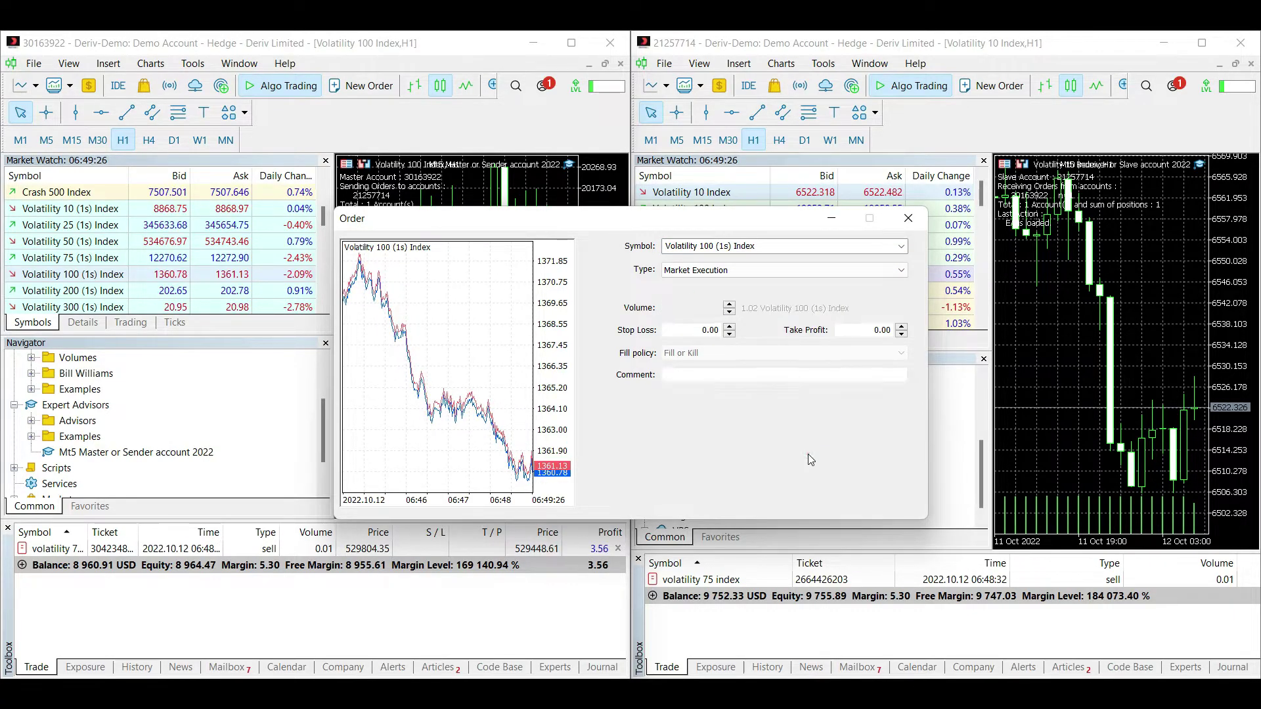
- Buy Boom 1000 Index and Crash 300 Index at market on the master
{"action": "scroll", "coordinate": [85, 250], "scroll_direction": "up", "scroll_amount": 2}
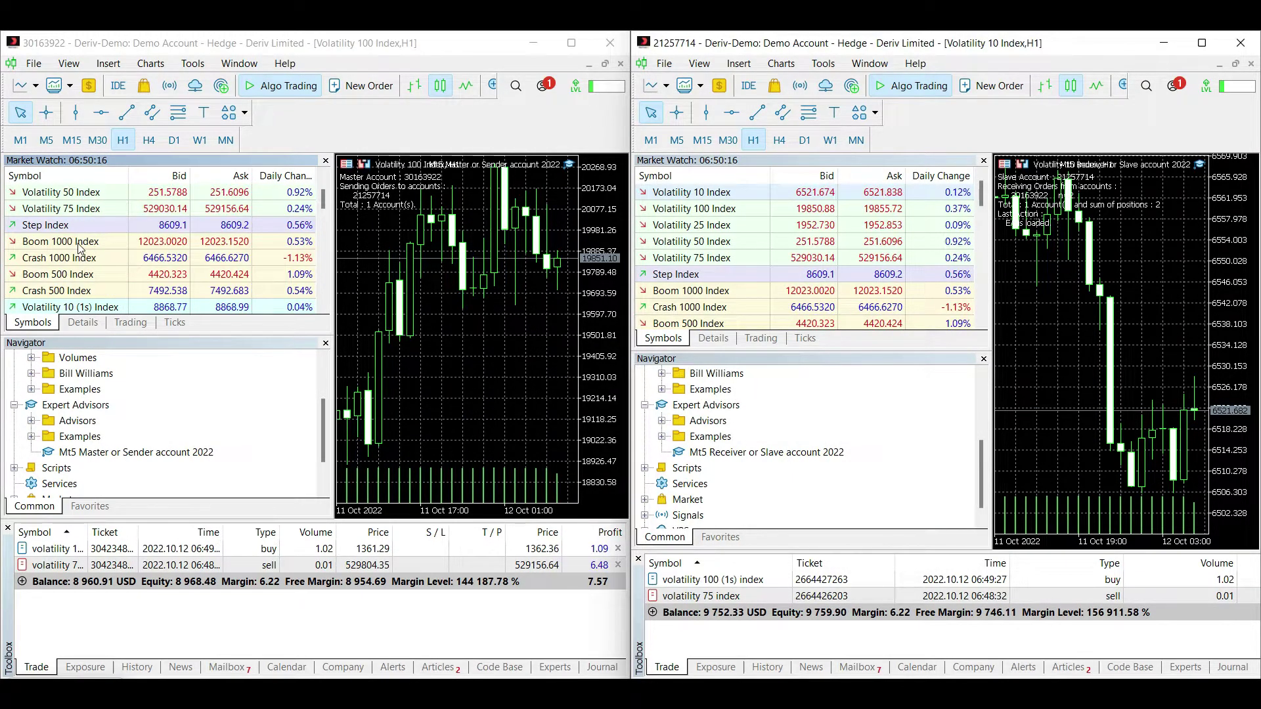
{"action": "left_click", "coordinate": [78, 246]}
{"action": "double_click", "coordinate": [109, 241]}
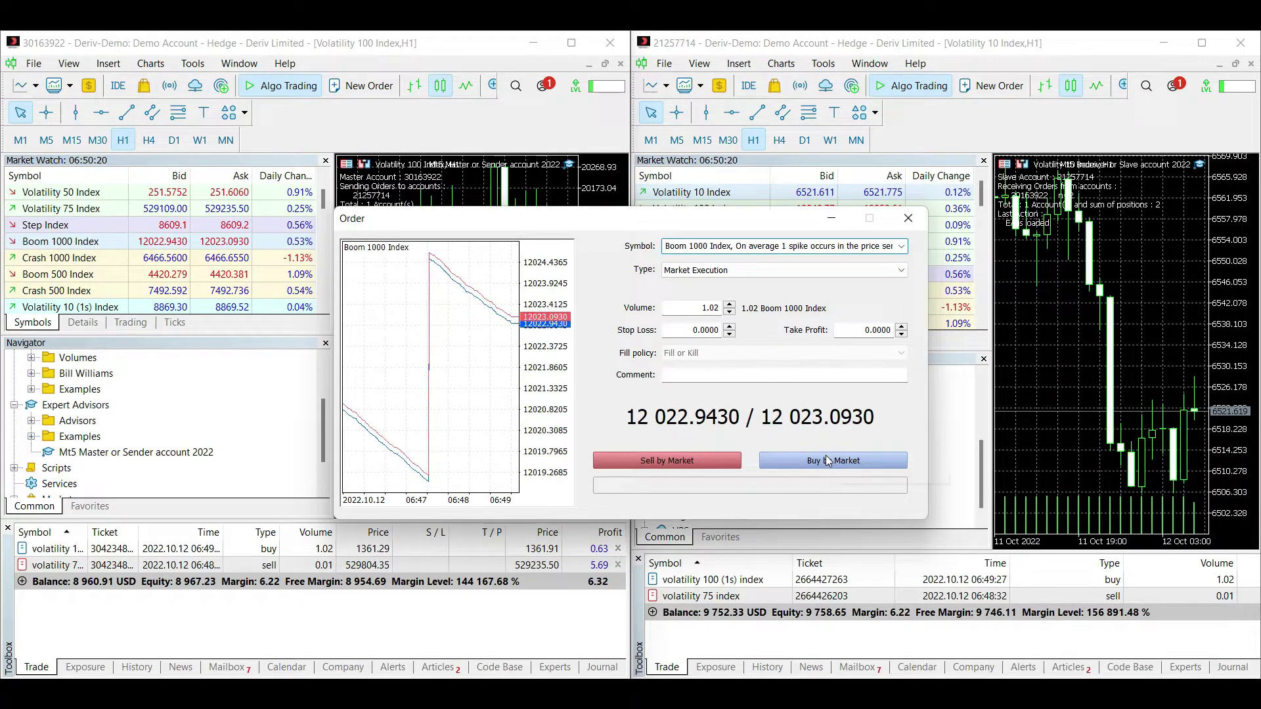
{"action": "left_click", "coordinate": [828, 460]}
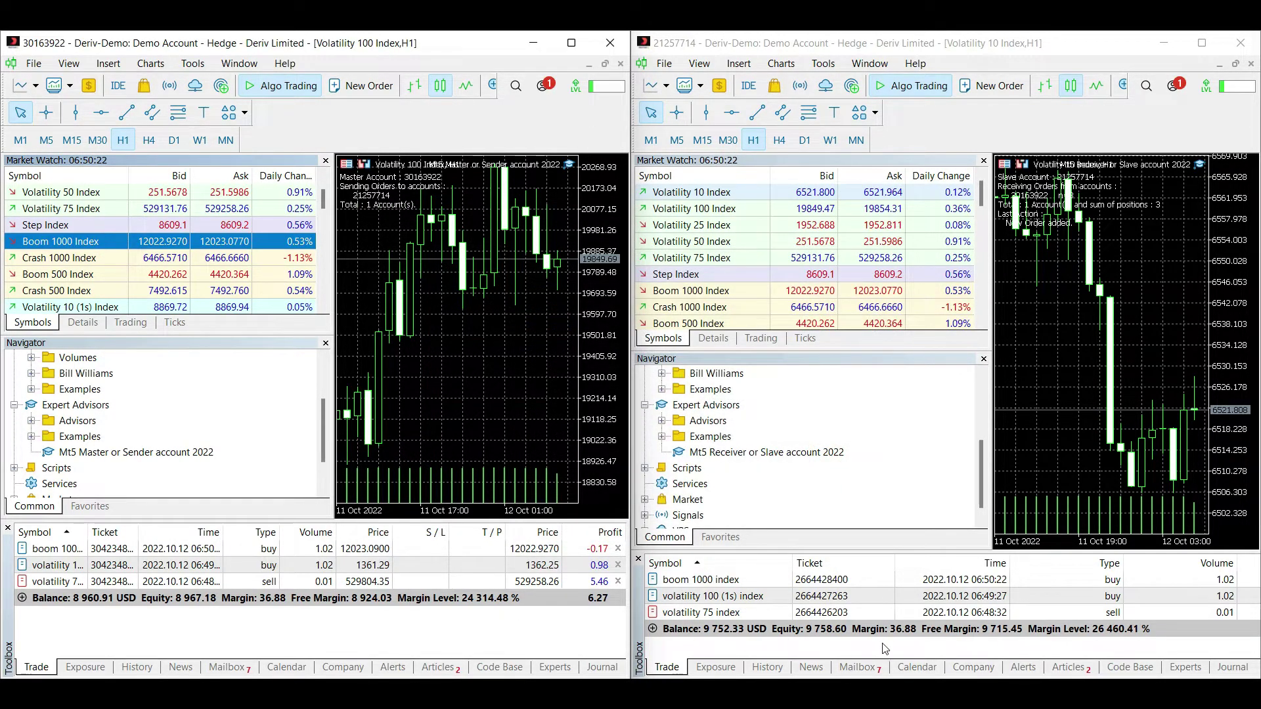
{"action": "scroll", "coordinate": [128, 289], "scroll_direction": "down", "scroll_amount": 5}
{"action": "double_click", "coordinate": [128, 289]}
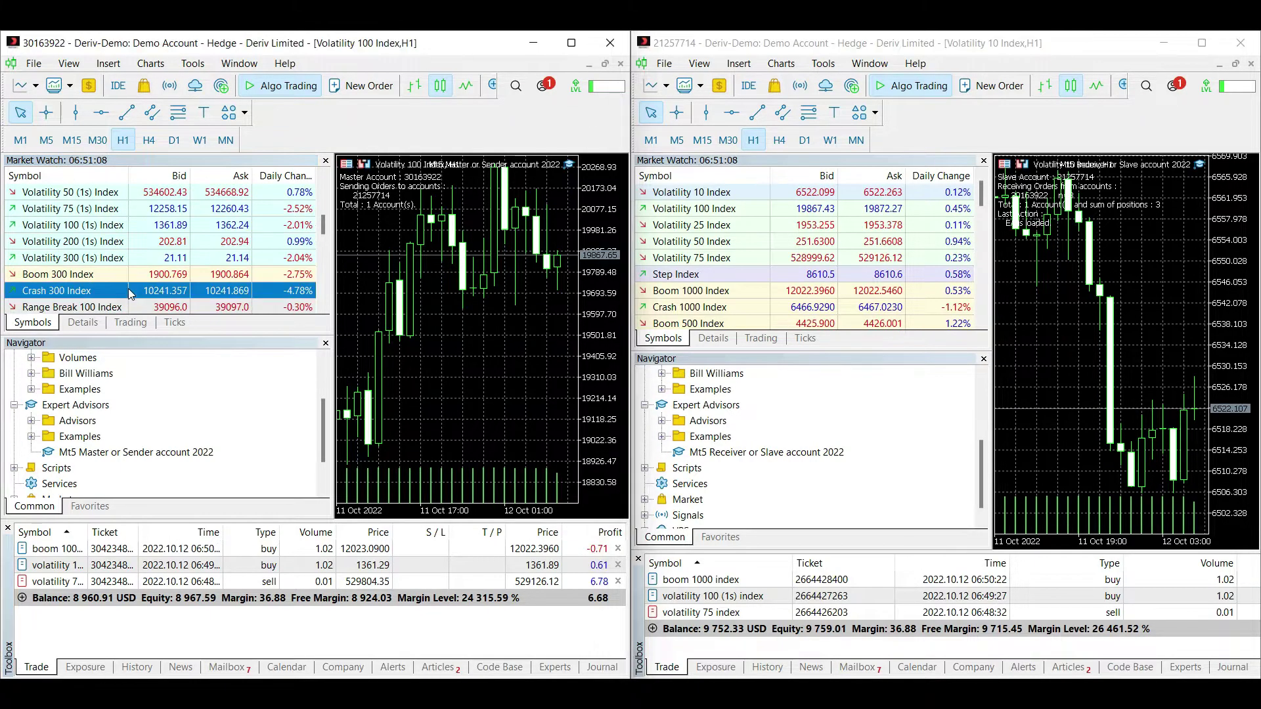
{"action": "left_click", "coordinate": [834, 461]}
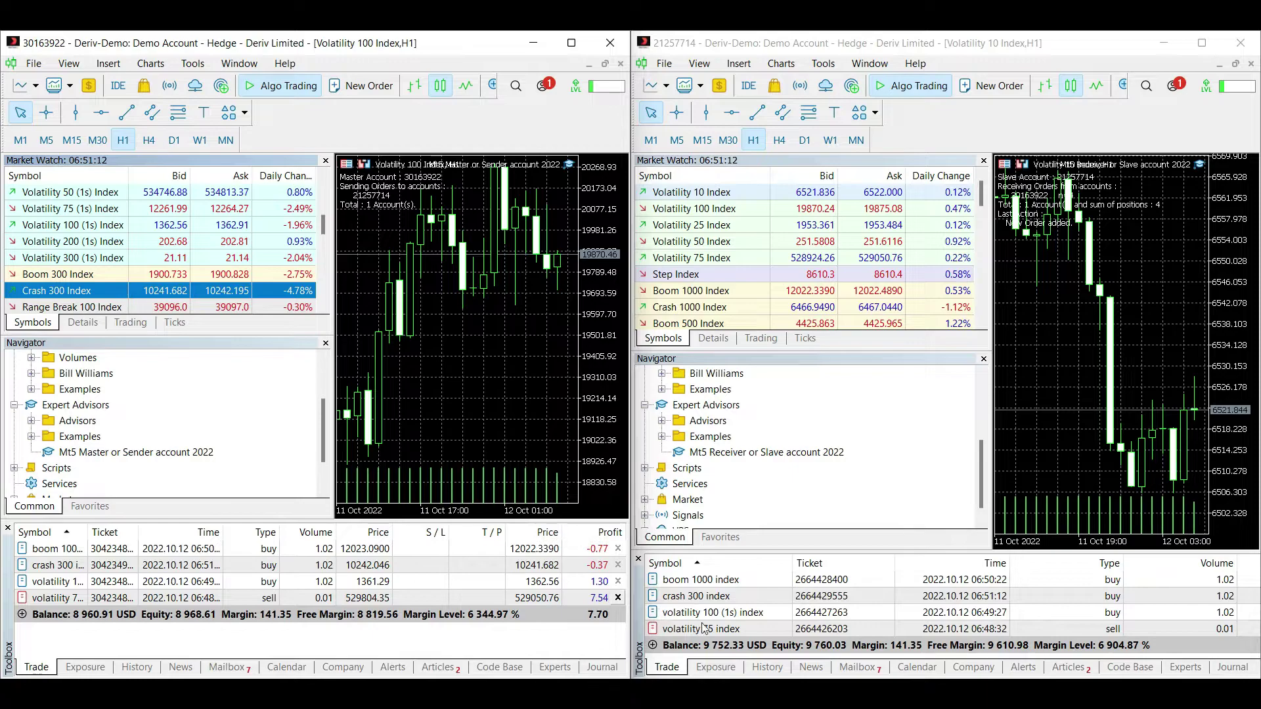
- Sell USDCHF DFX 10 Index and verify the copied trades on the receiver
{"action": "left_click", "coordinate": [683, 598]}
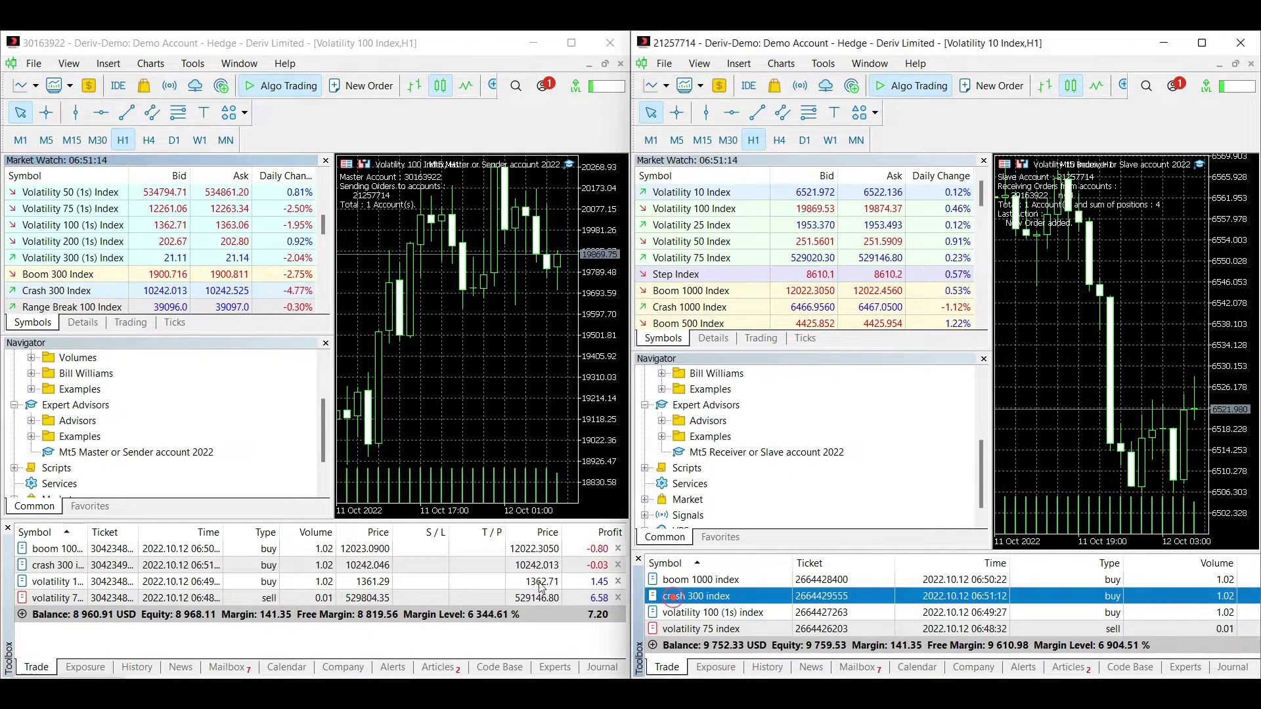
{"action": "left_click", "coordinate": [363, 566]}
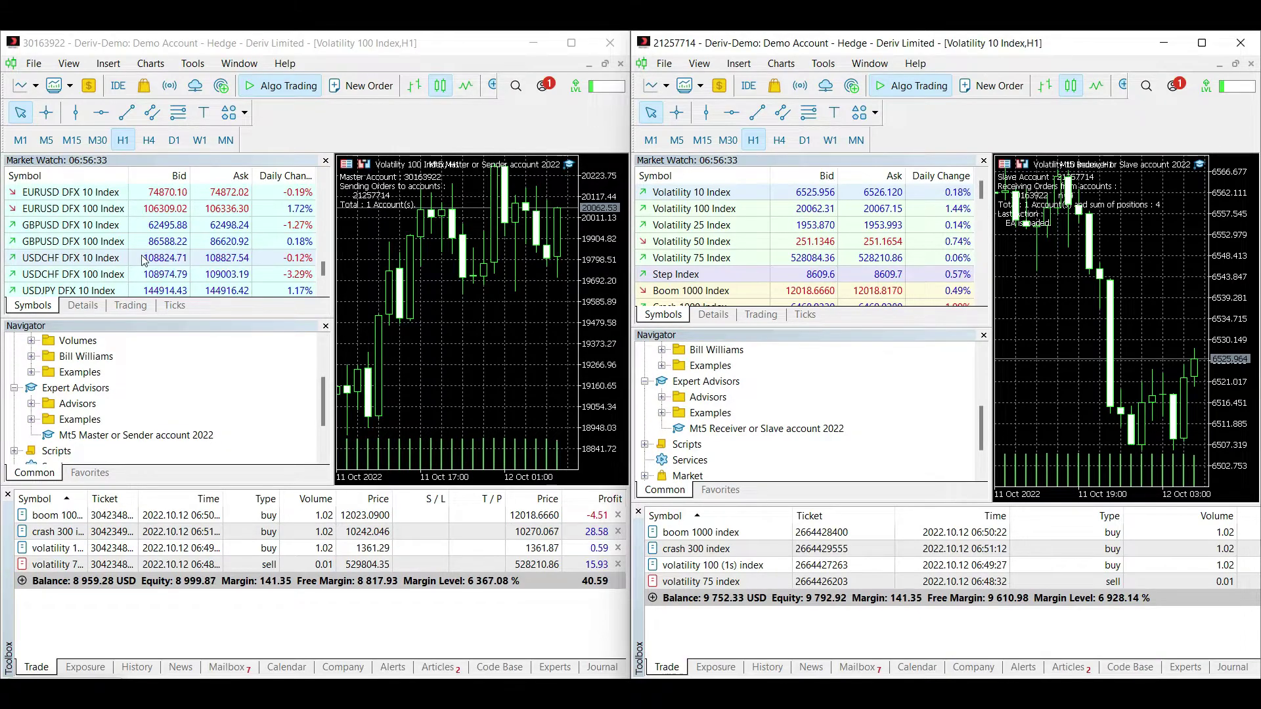
{"action": "left_click", "coordinate": [133, 262]}
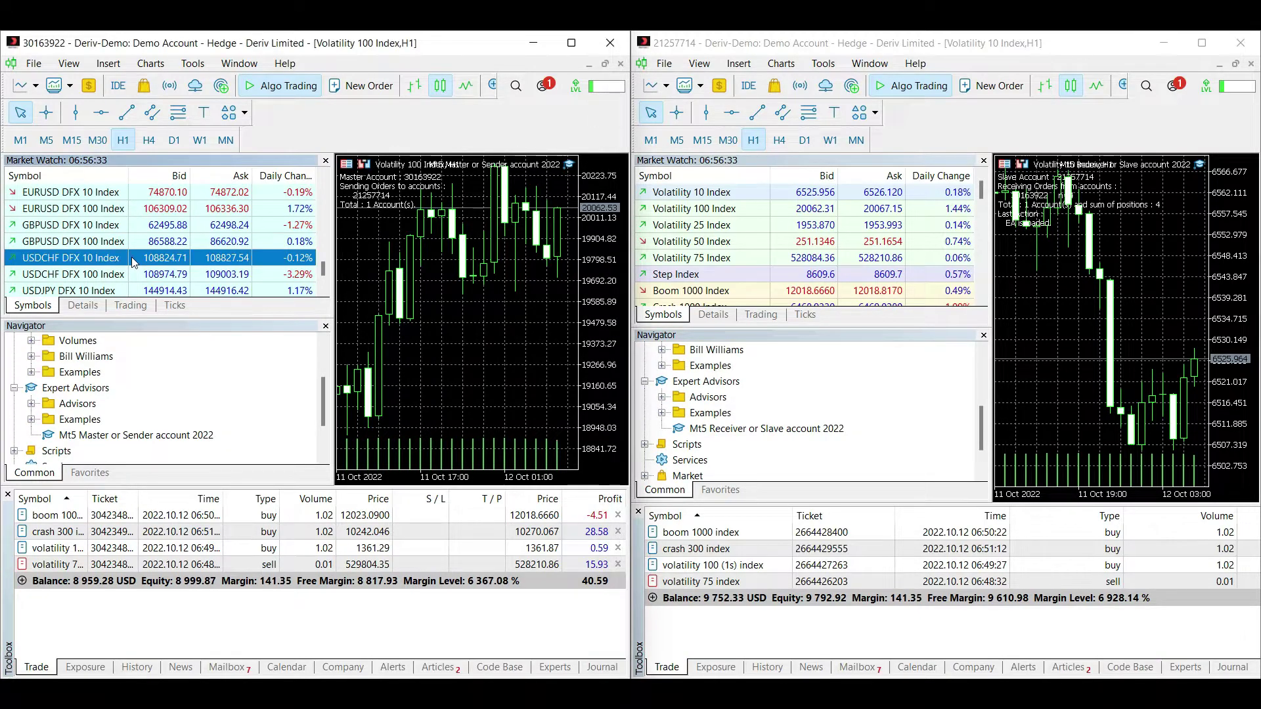
{"action": "double_click", "coordinate": [133, 262]}
{"action": "left_click", "coordinate": [719, 454]}
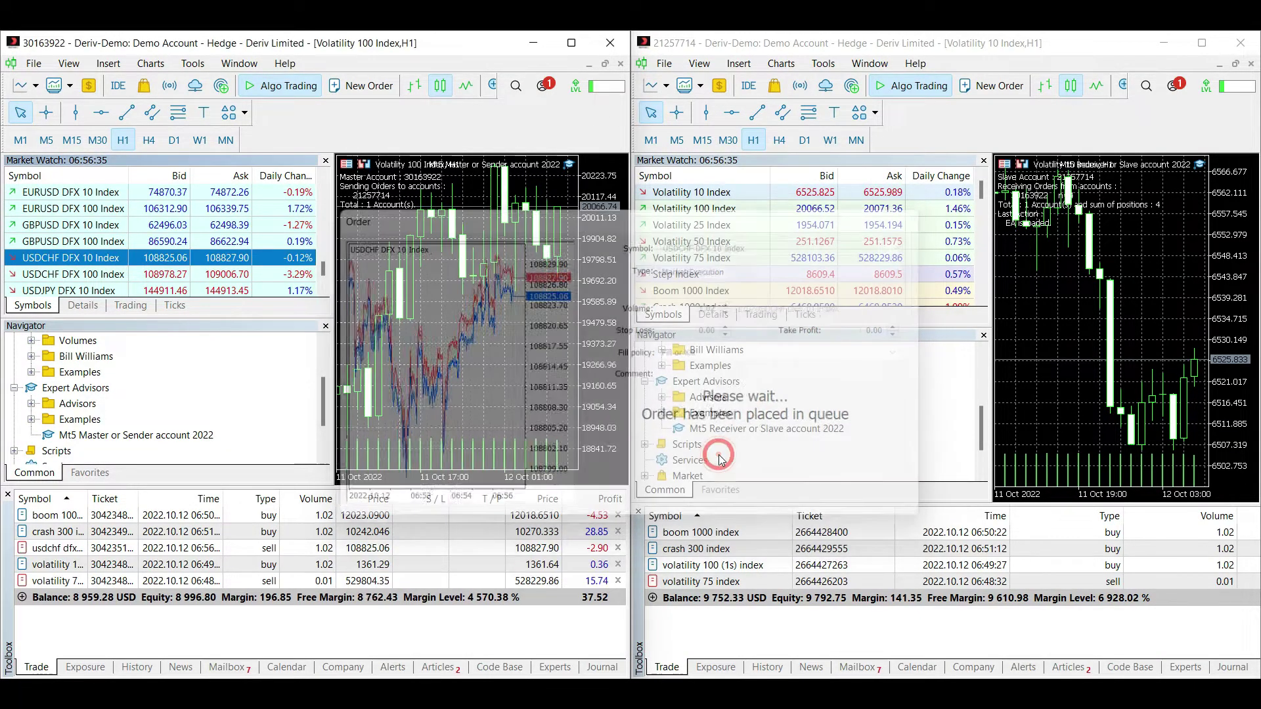
{"action": "left_click", "coordinate": [743, 569]}
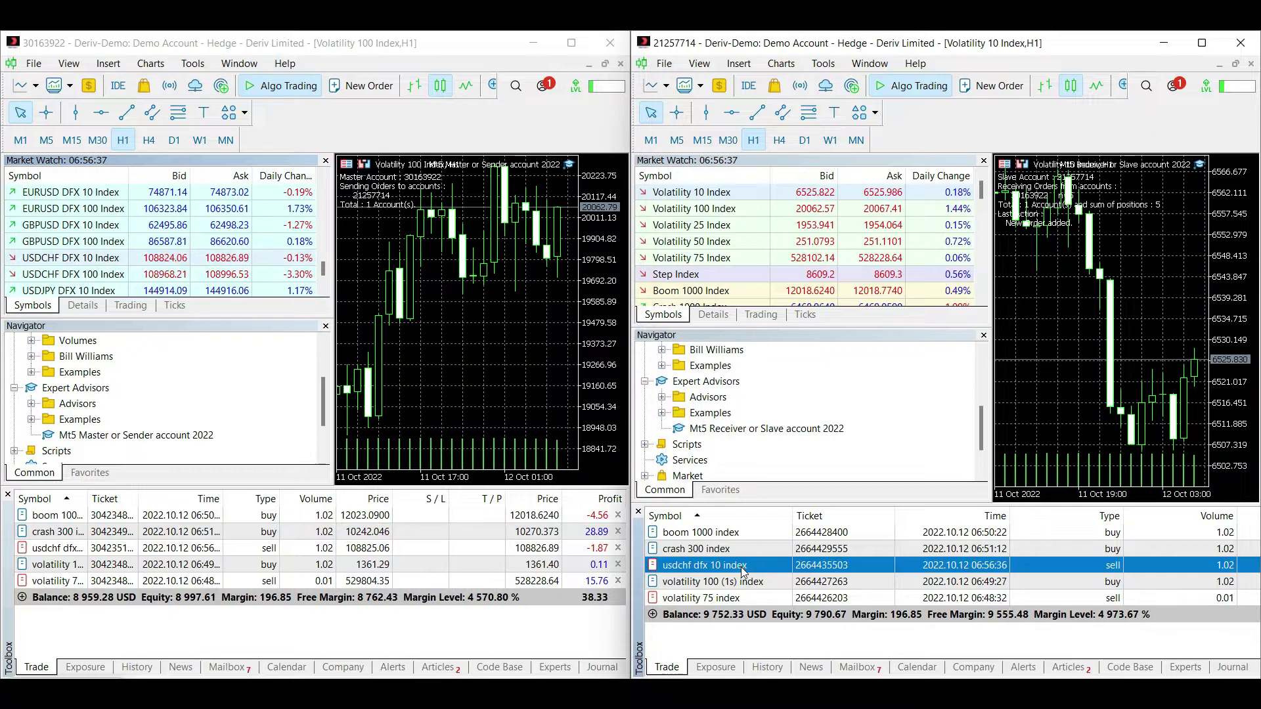
{"action": "left_click", "coordinate": [492, 557]}
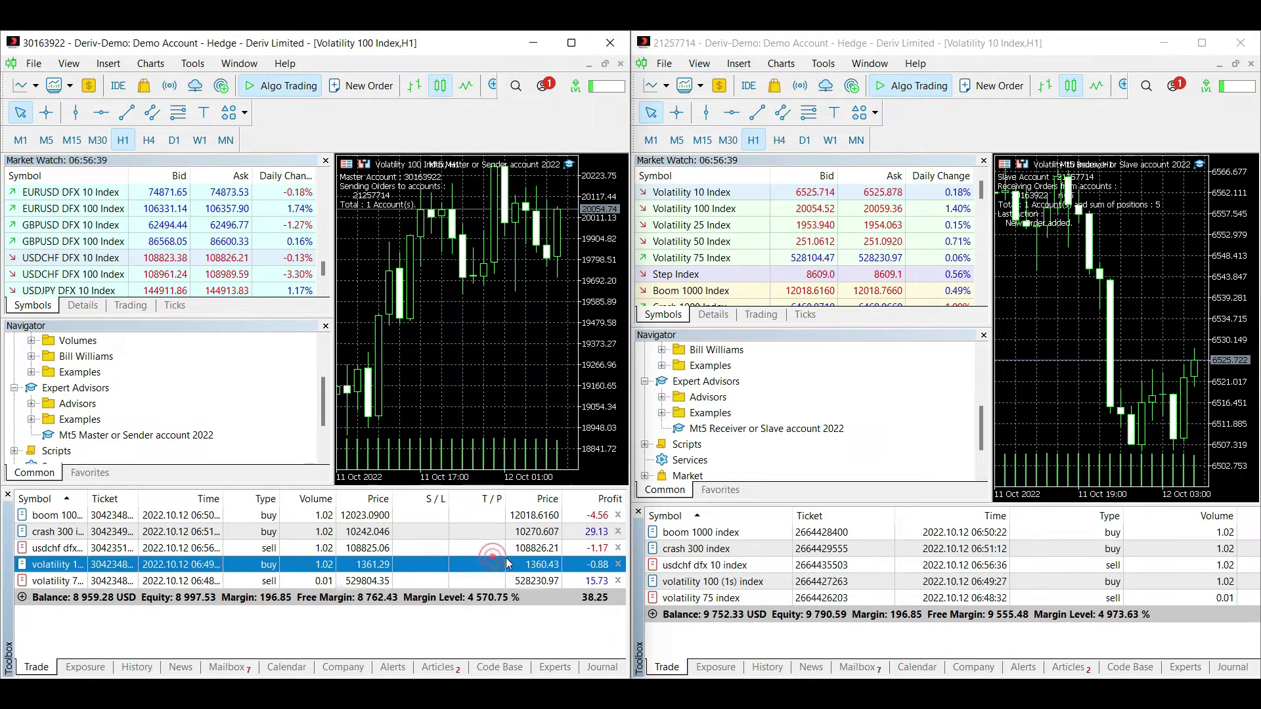
{"action": "left_click", "coordinate": [1106, 313]}
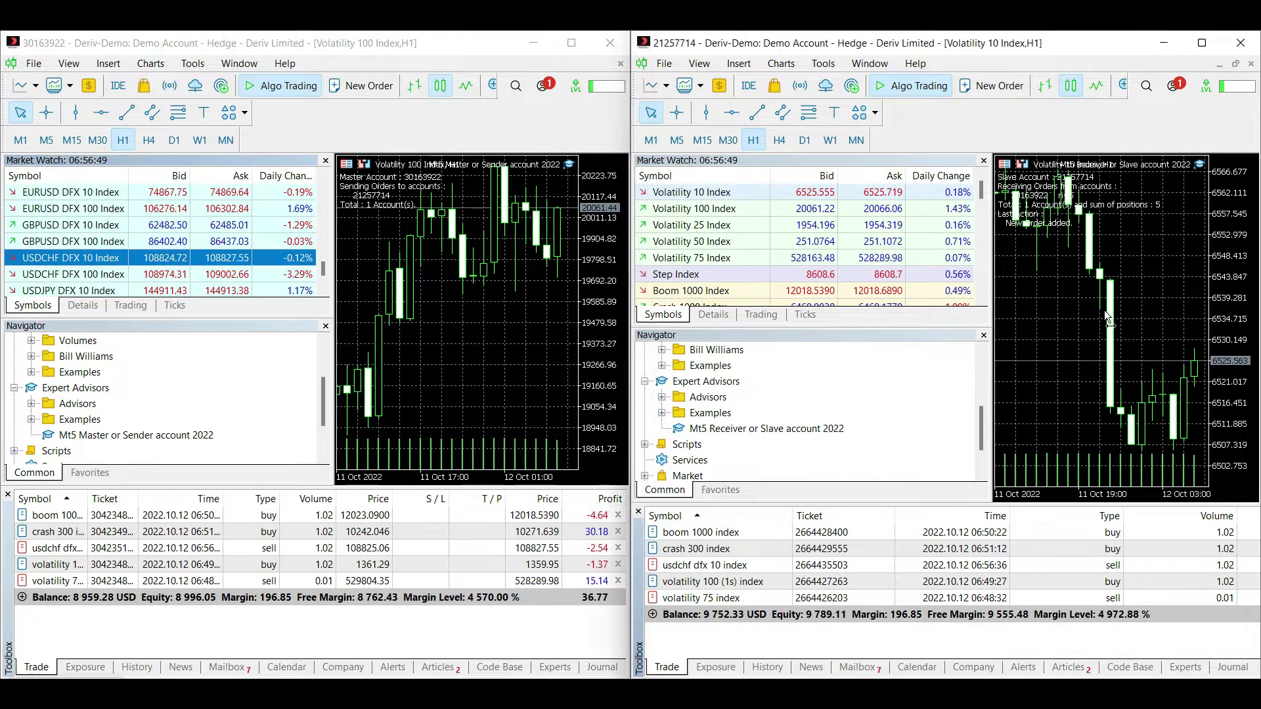
- Switch the receiver copier EA's Volume Type to Fixed lot (0.001) and apply it
{"action": "key", "text": "F7"}
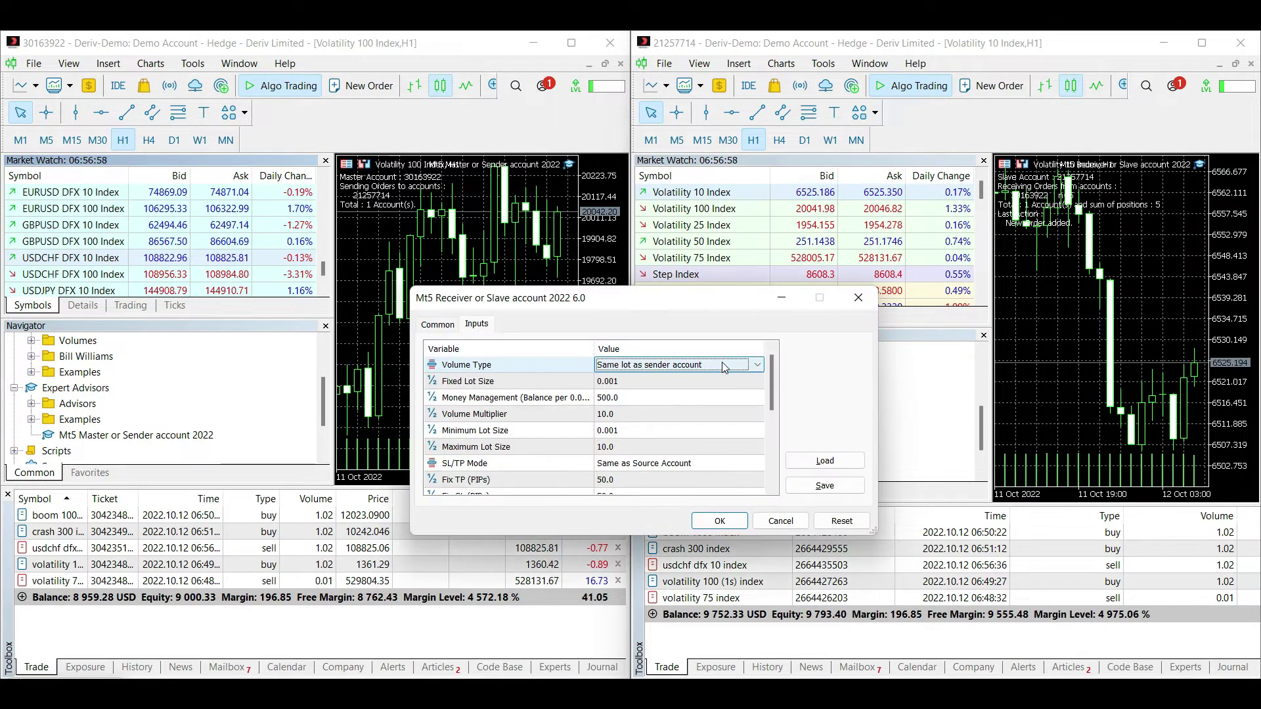
{"action": "left_click", "coordinate": [725, 365]}
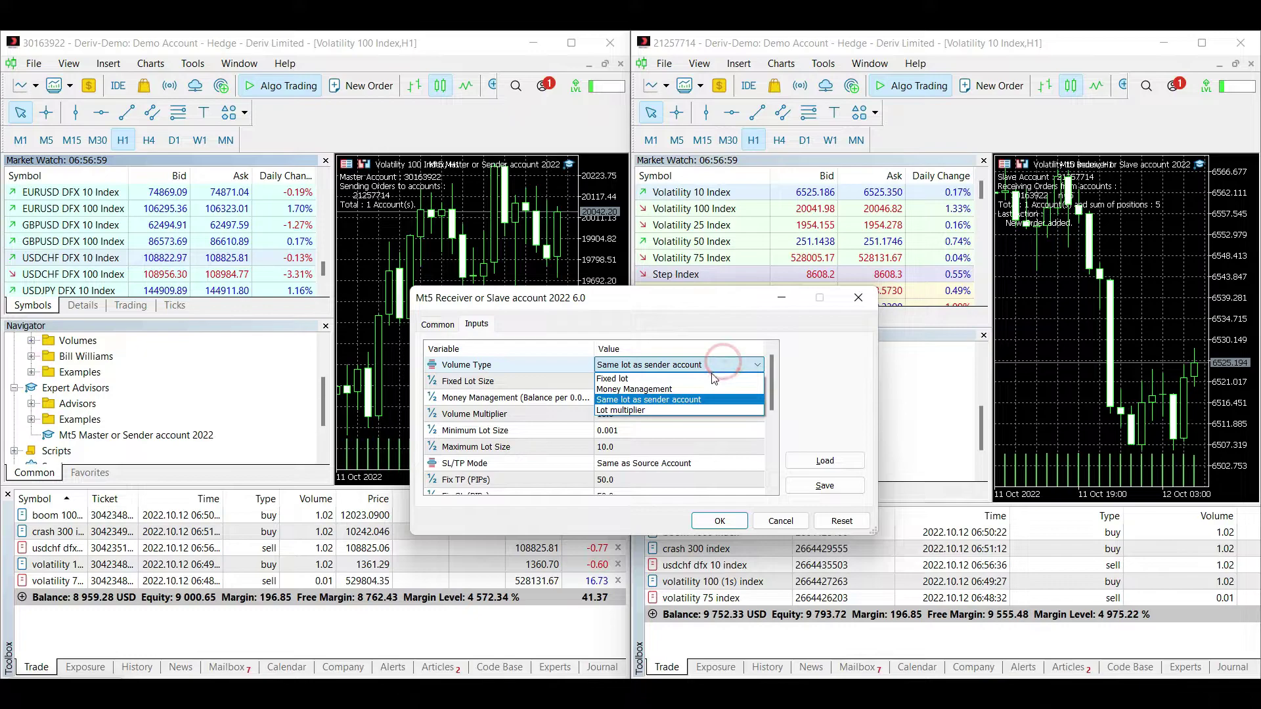
{"action": "left_click", "coordinate": [702, 379]}
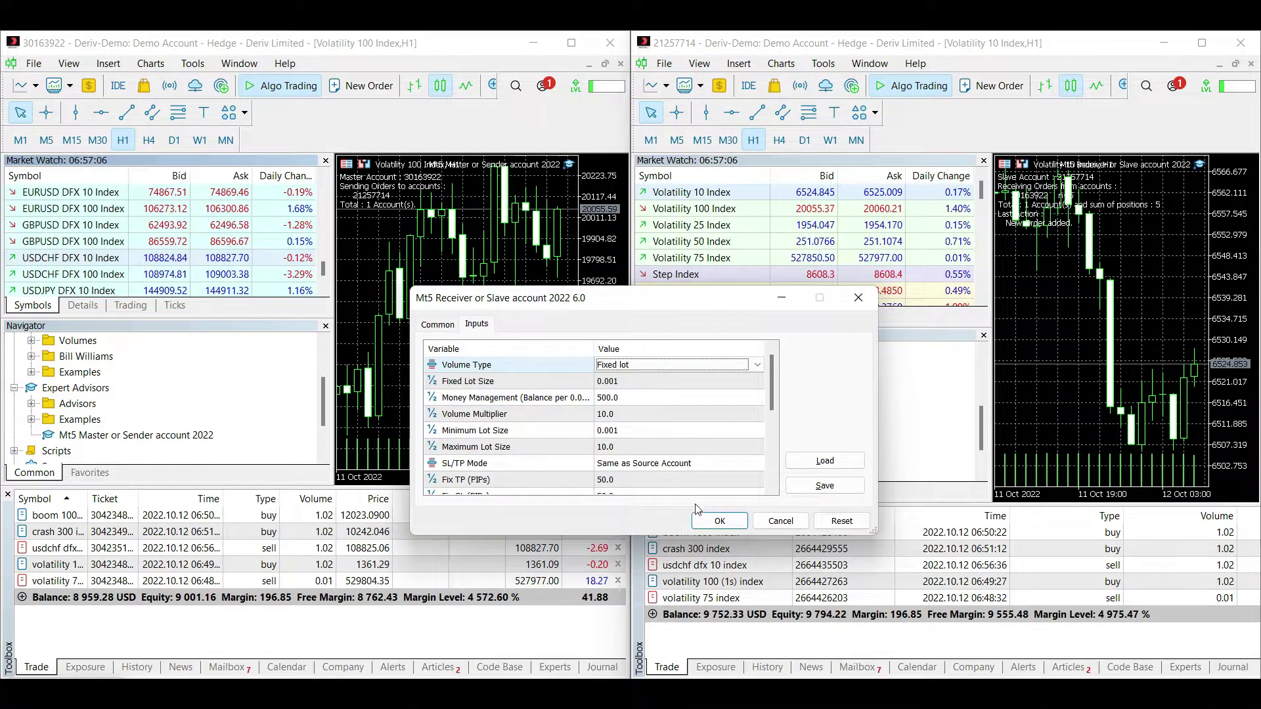
{"action": "left_click", "coordinate": [718, 520]}
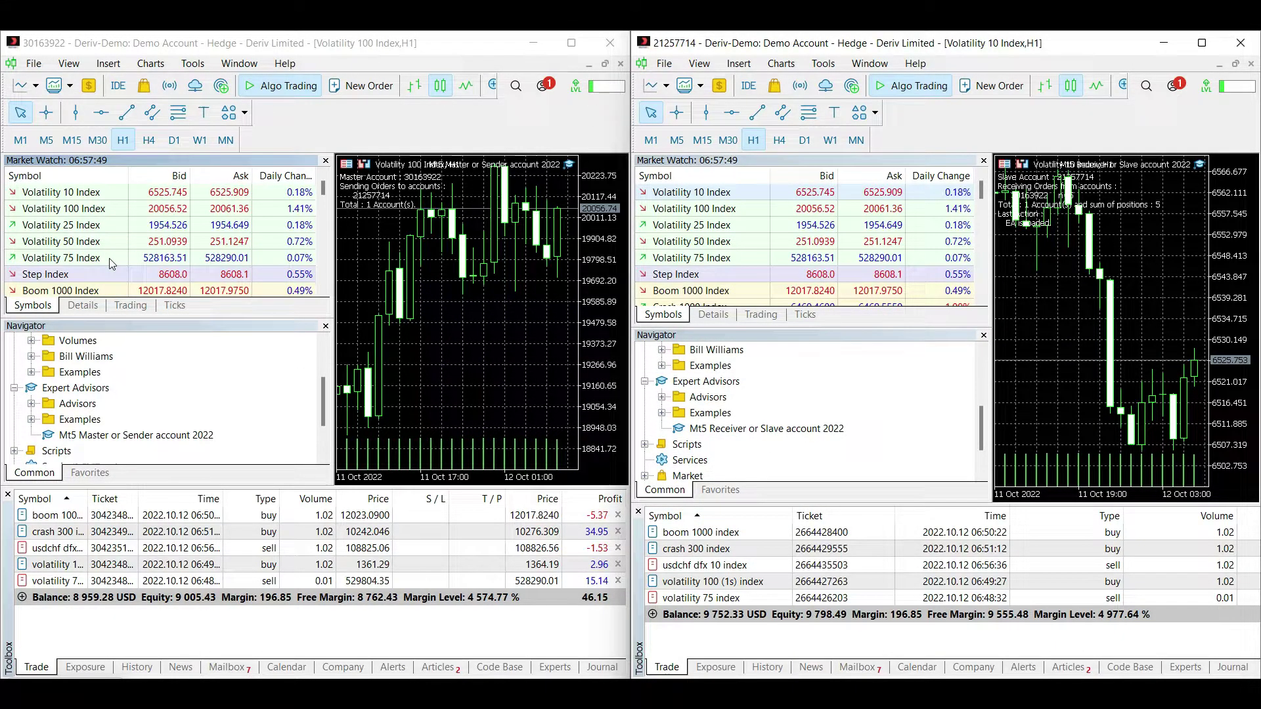
- Sell 1 lot of Volatility 75 Index on the master and confirm the receiver's 0.001-lot copy
{"action": "double_click", "coordinate": [109, 258]}
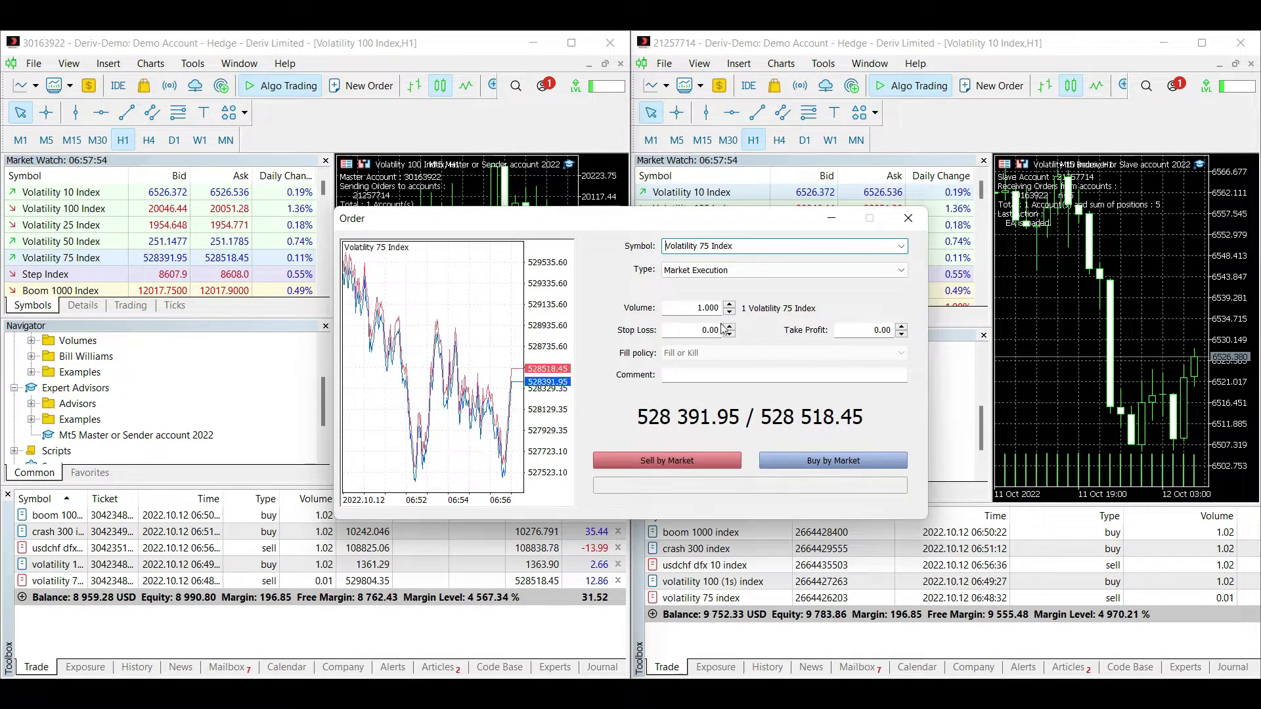
{"action": "left_click", "coordinate": [696, 458]}
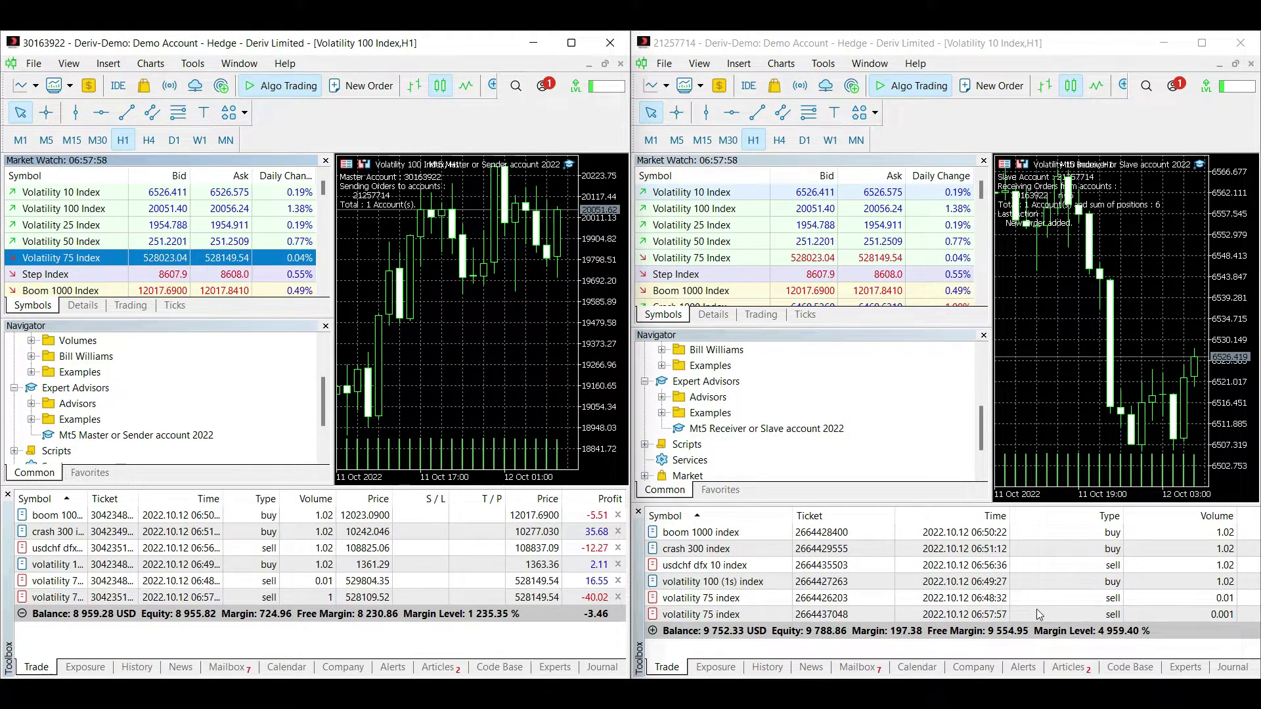
{"action": "left_click", "coordinate": [1219, 615]}
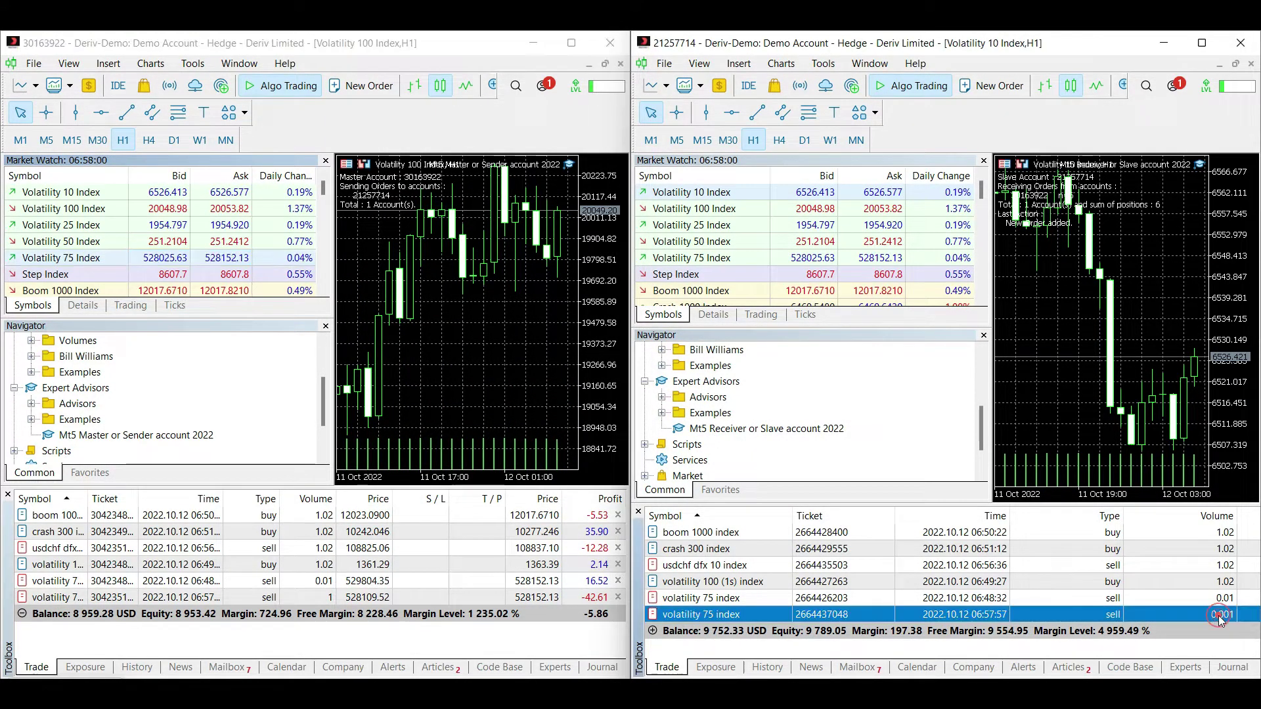